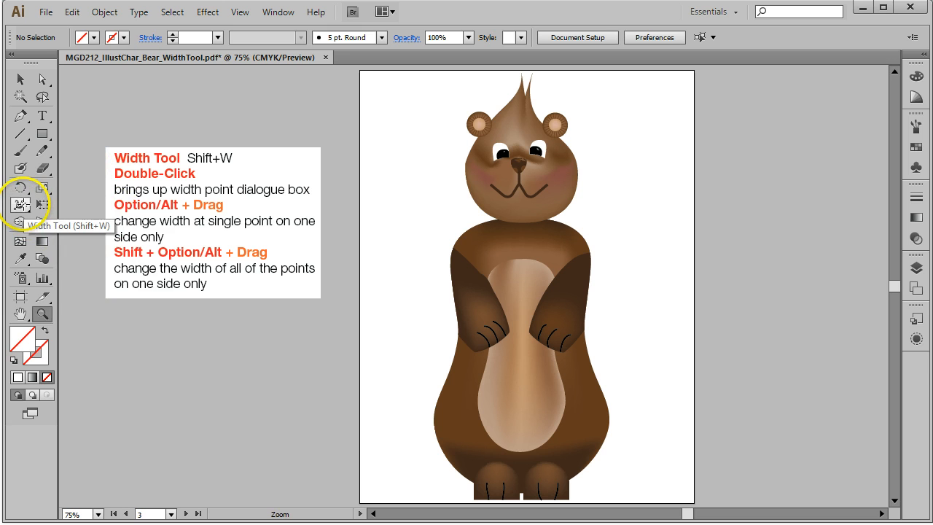
Detach the Width tool group from the toolbox as a floating panel above the text notes
drag(20, 205, 121, 209)
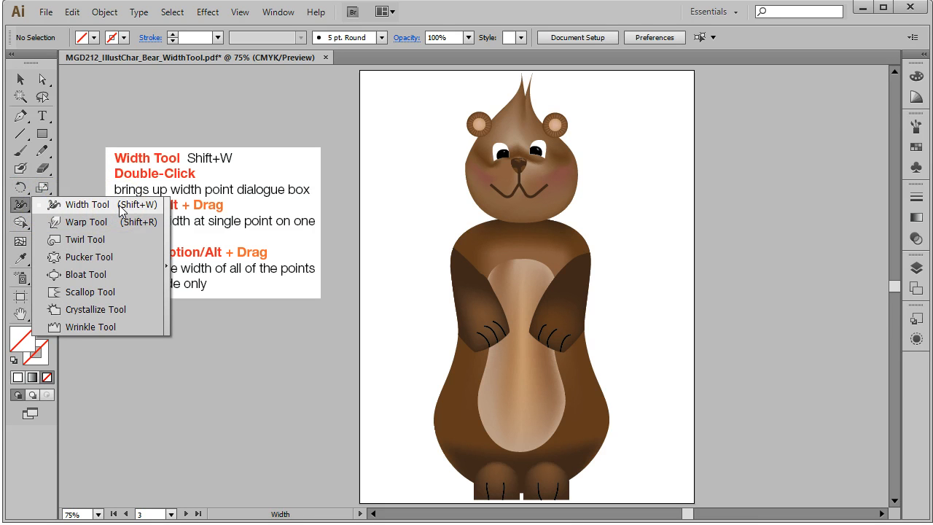
drag(121, 210, 121, 210)
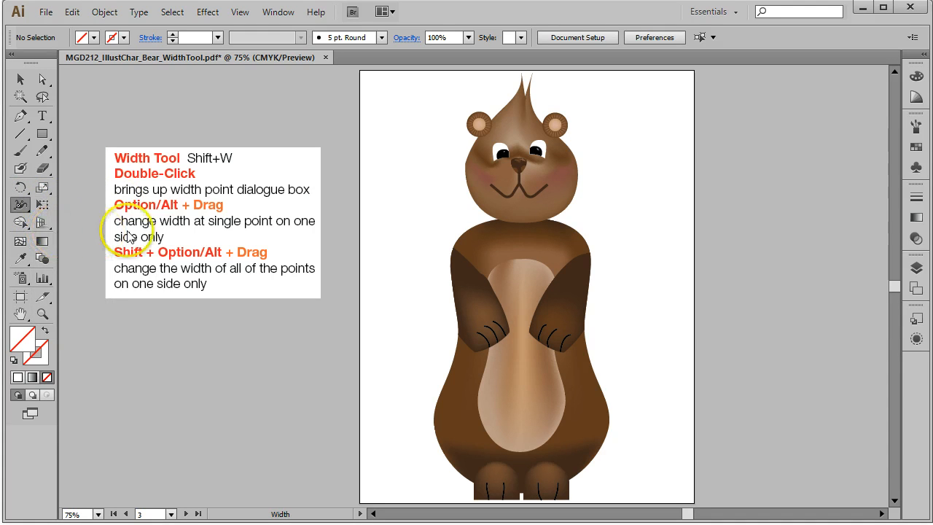
drag(26, 209, 268, 99)
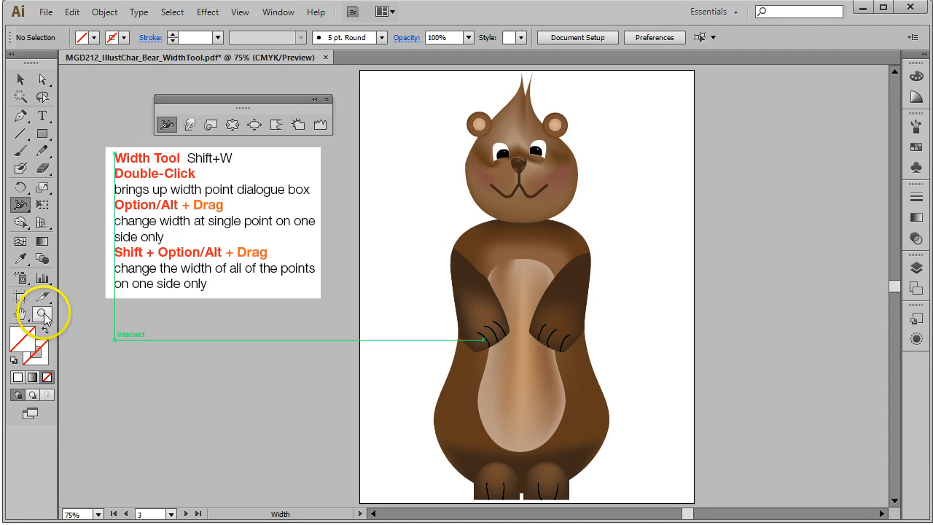
Apply the lens-shaped variable width profile to the lowest claw line on the bear's left-hand paw
click(42, 314)
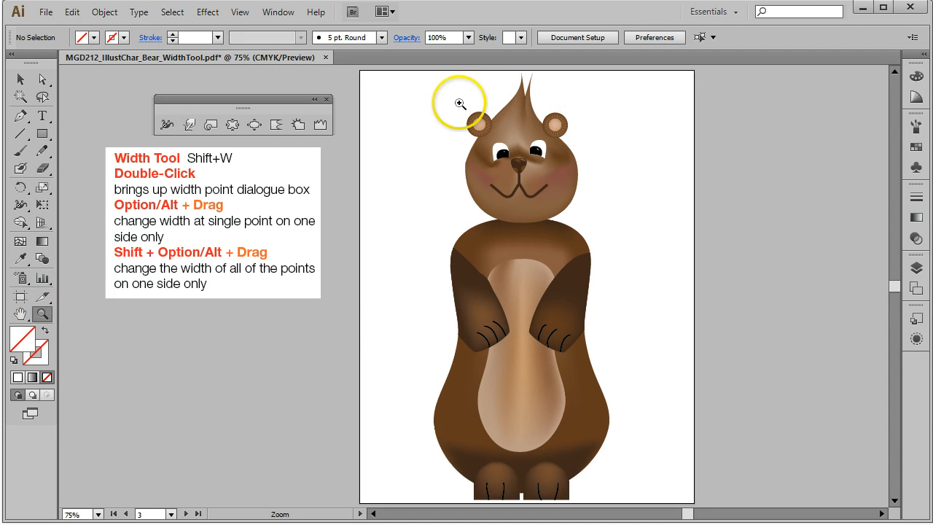
drag(458, 297, 524, 363)
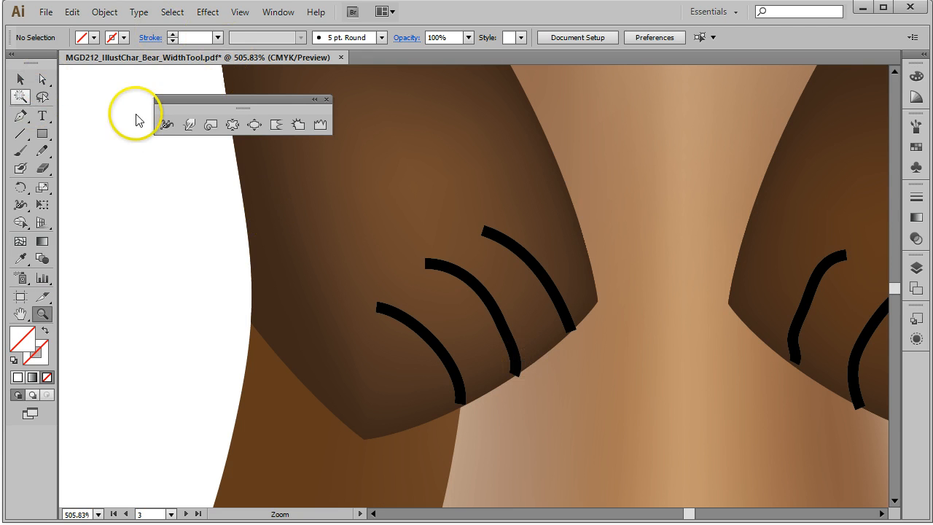
click(167, 124)
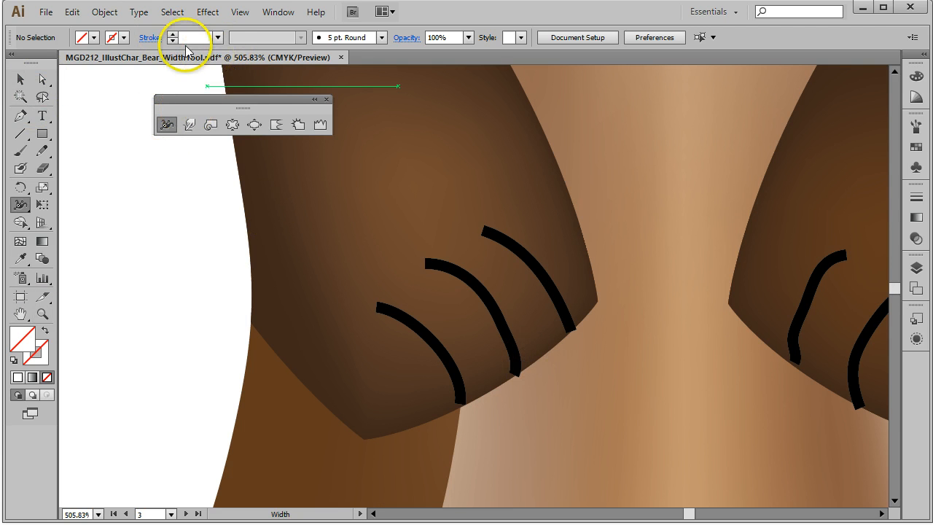
click(19, 81)
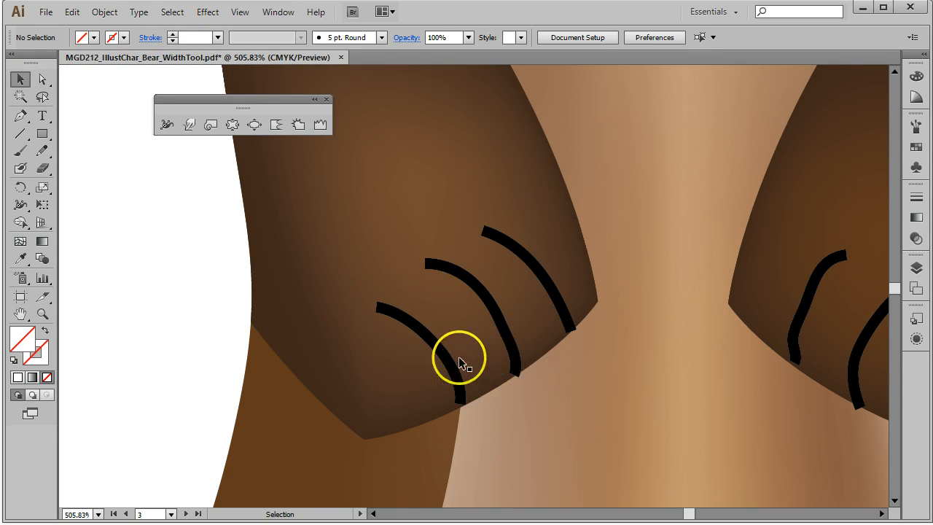
click(445, 355)
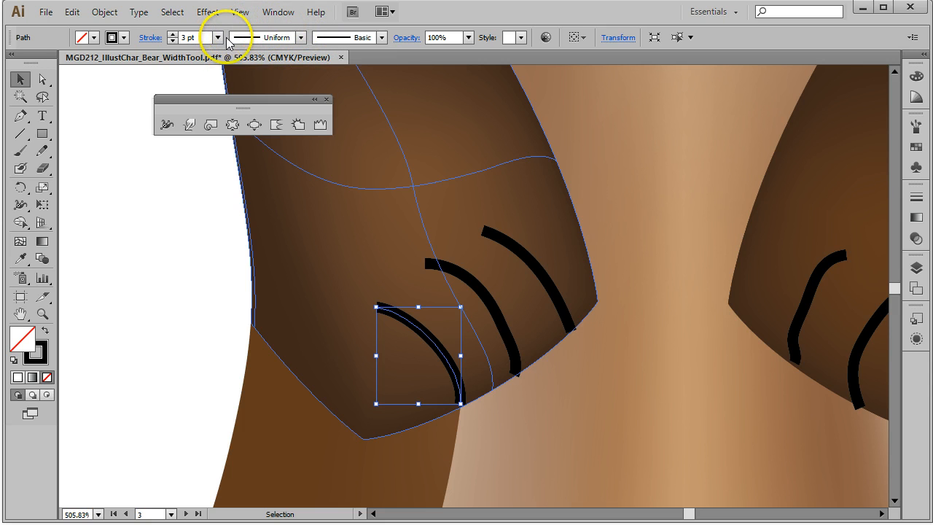
click(301, 37)
click(279, 84)
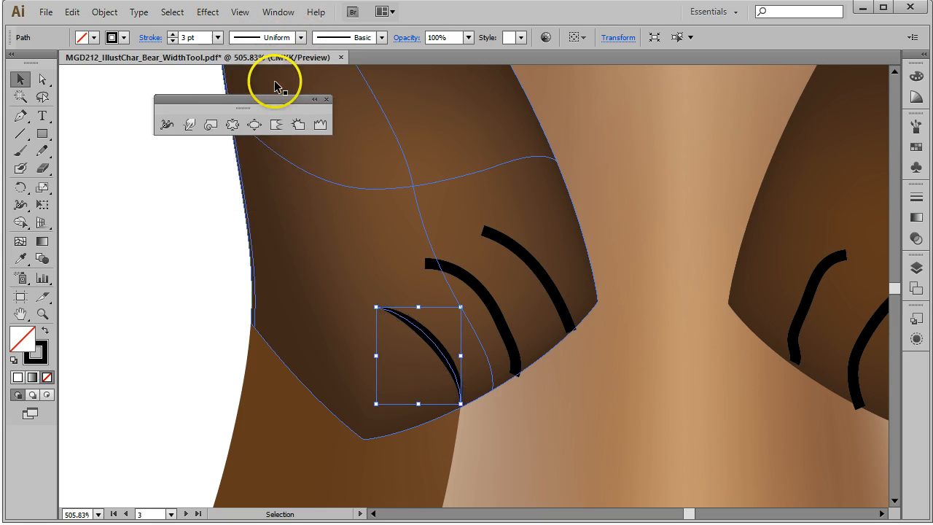
Change the lowest claw line's variable width profile to the double-bulge Width Profile 2
click(224, 259)
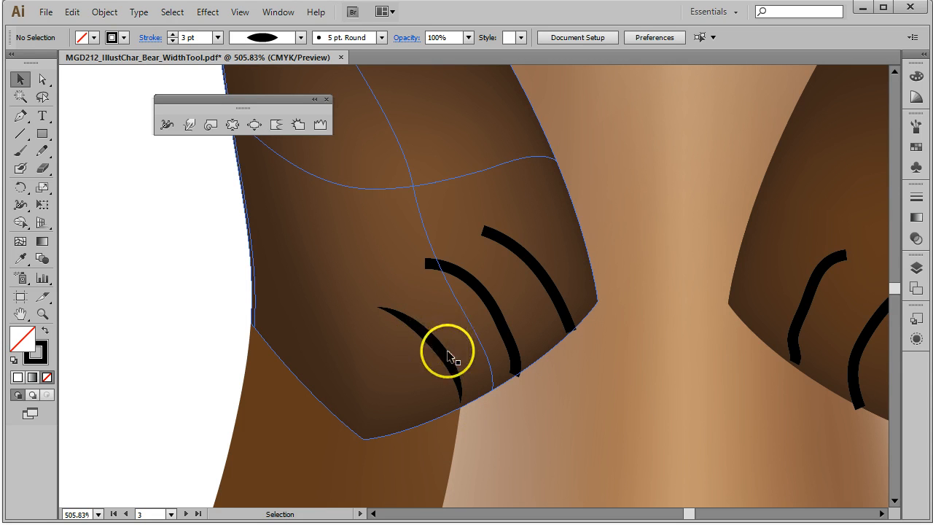
click(301, 38)
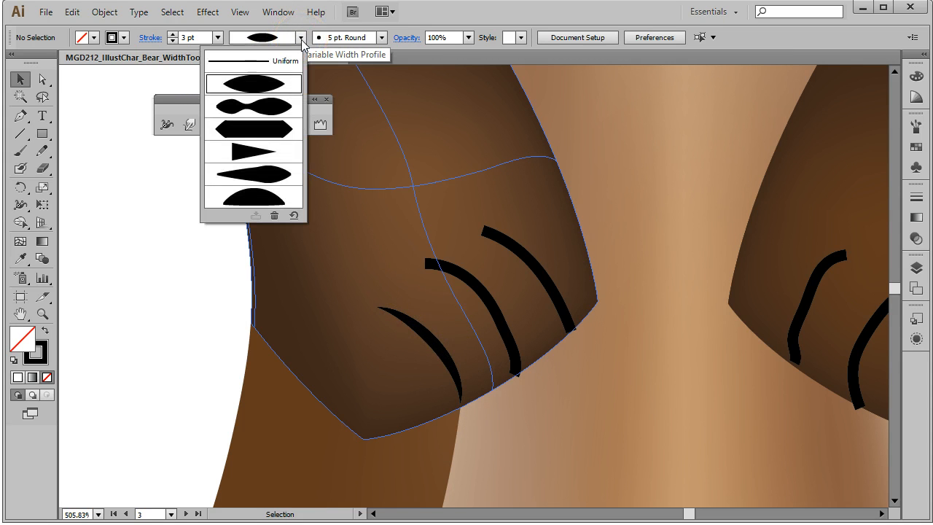
click(252, 110)
click(437, 355)
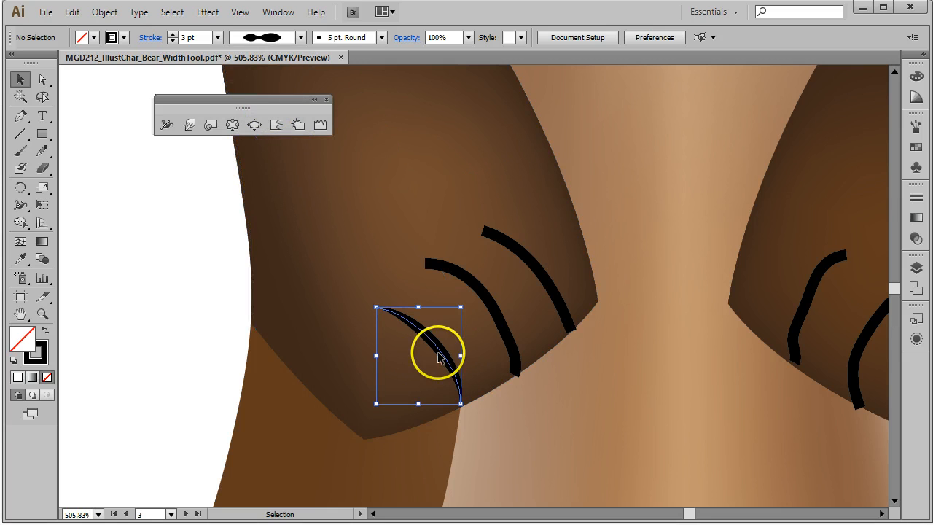
click(300, 38)
click(281, 109)
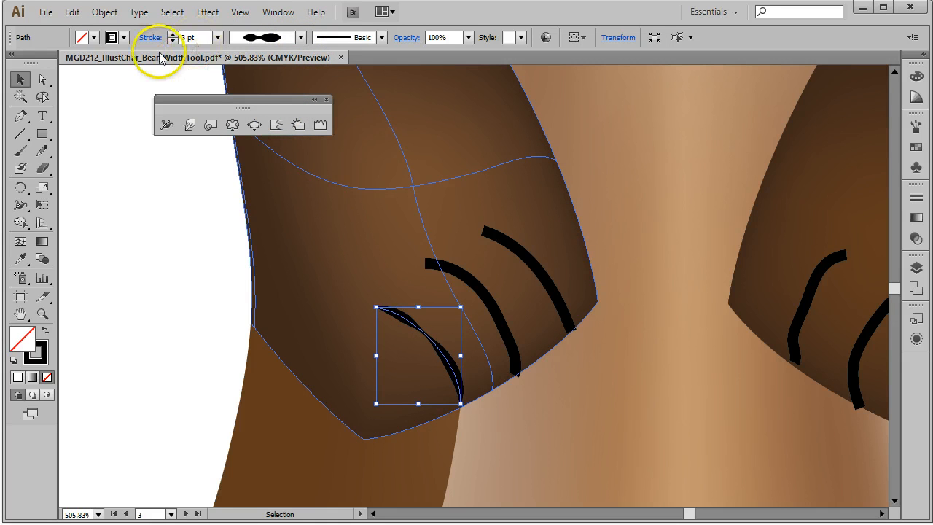
Try flipping the lowest claw line's width profile along the stroke in the stroke options
click(125, 129)
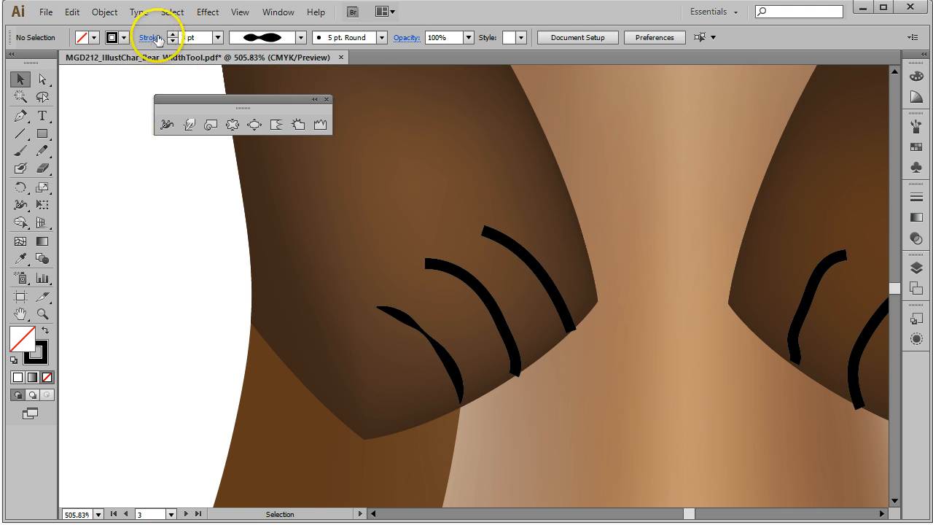
click(452, 370)
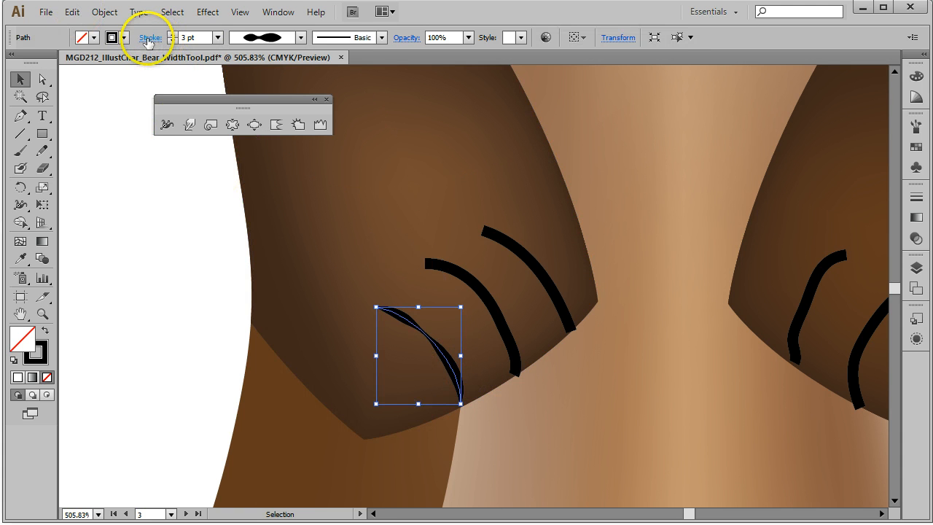
click(151, 40)
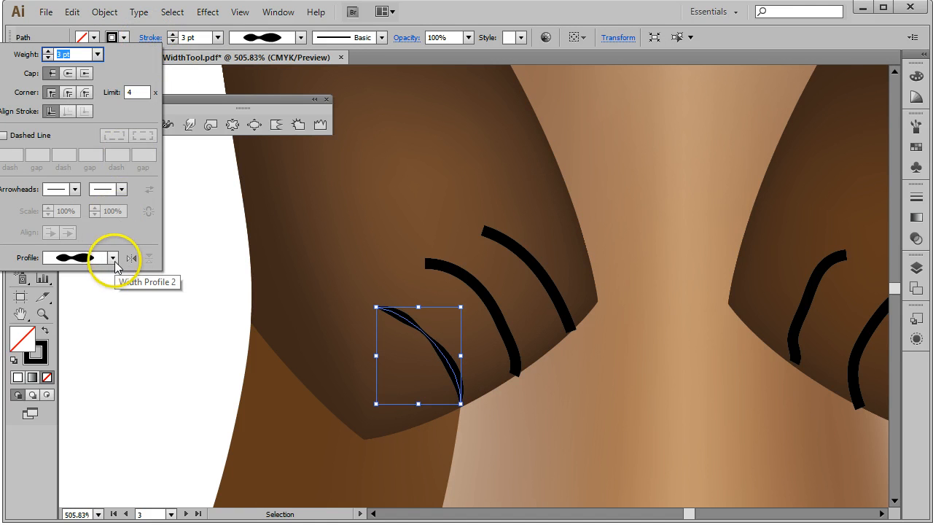
click(131, 259)
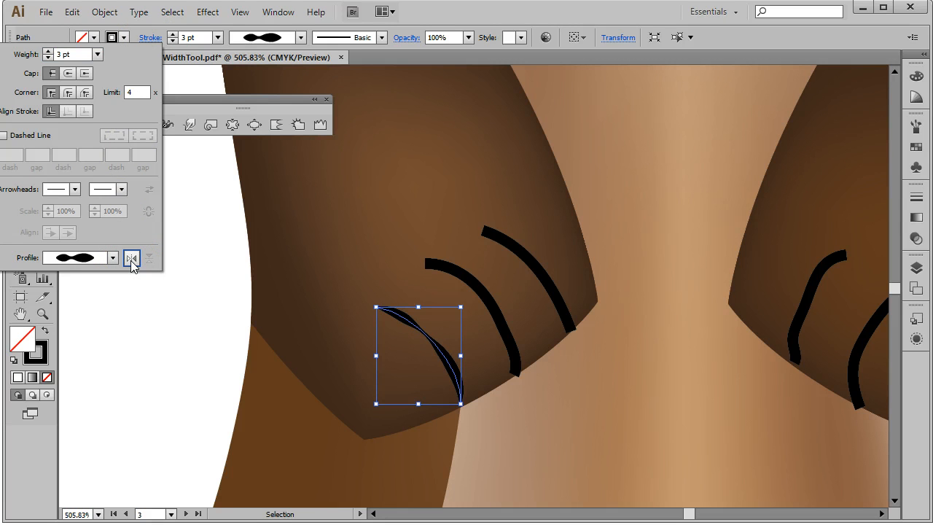
click(151, 37)
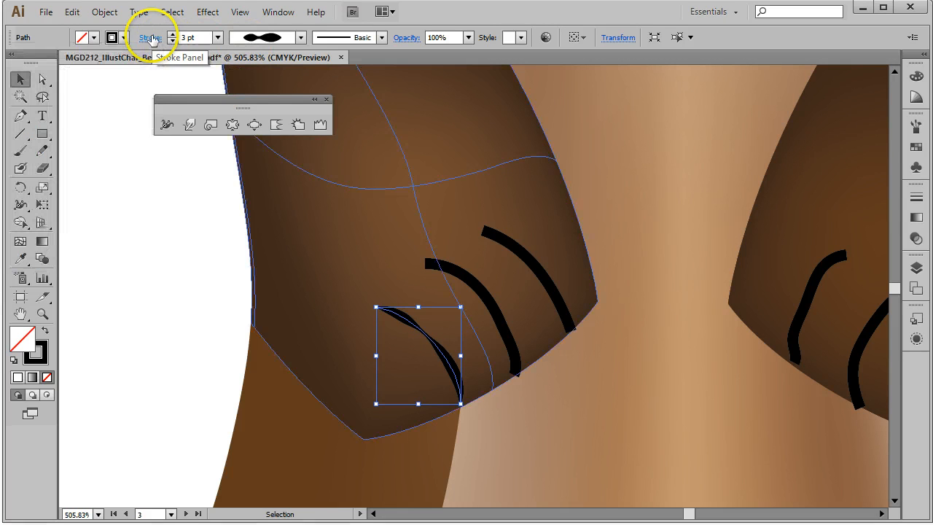
Display the full Stroke panel and reset the lowest claw line's width profile to Uniform
click(916, 198)
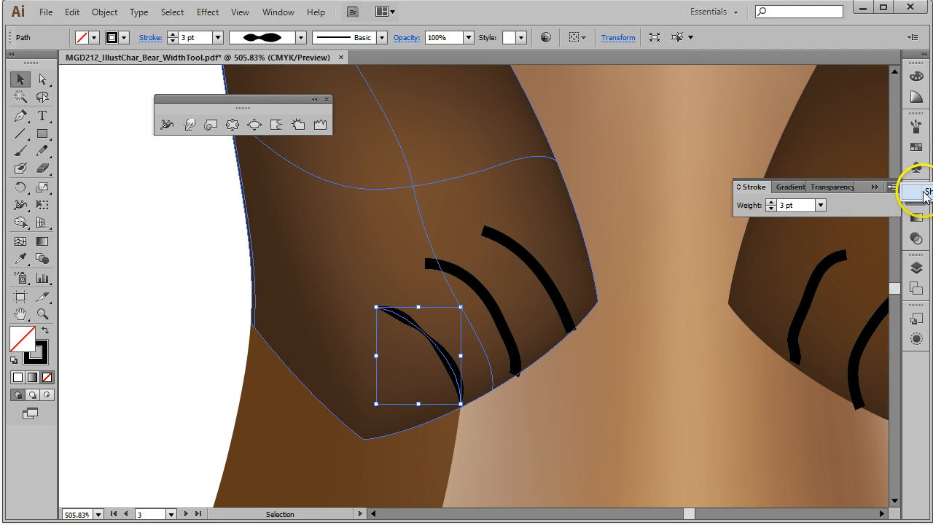
click(874, 187)
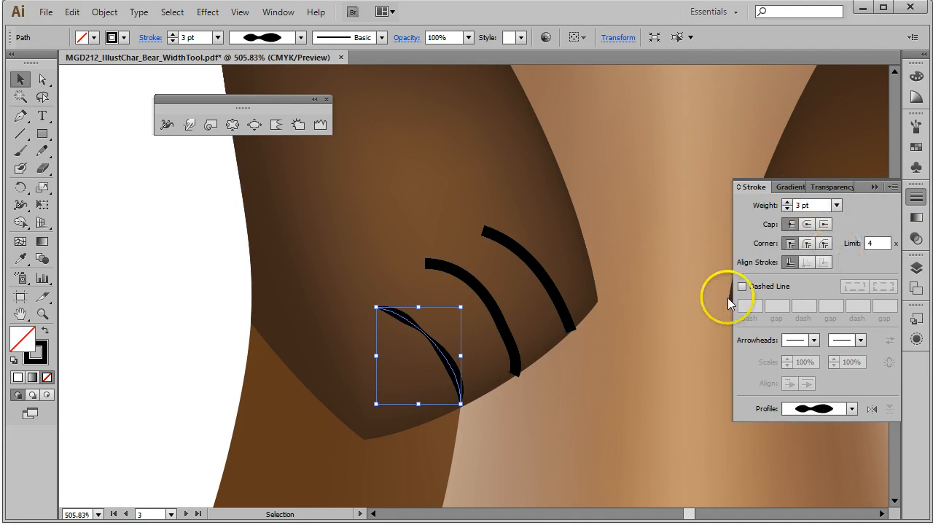
click(852, 409)
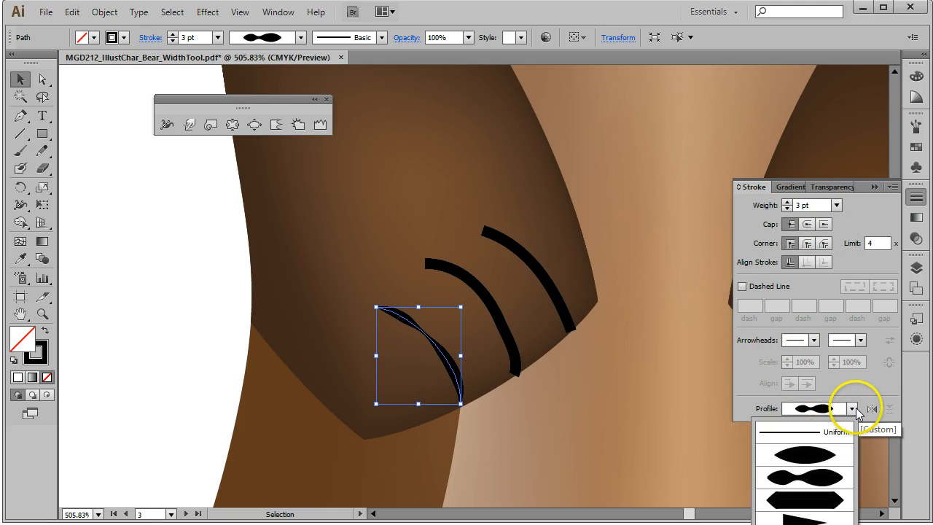
click(885, 379)
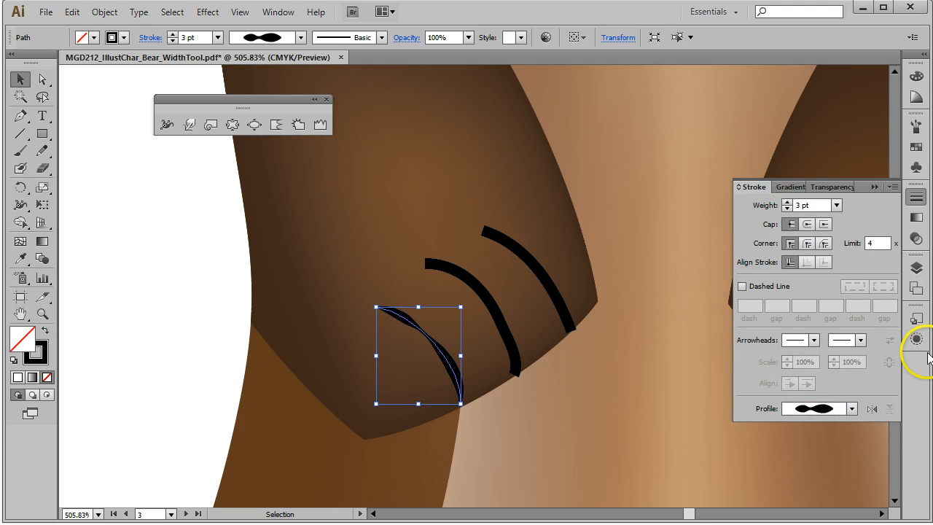
click(281, 37)
click(272, 58)
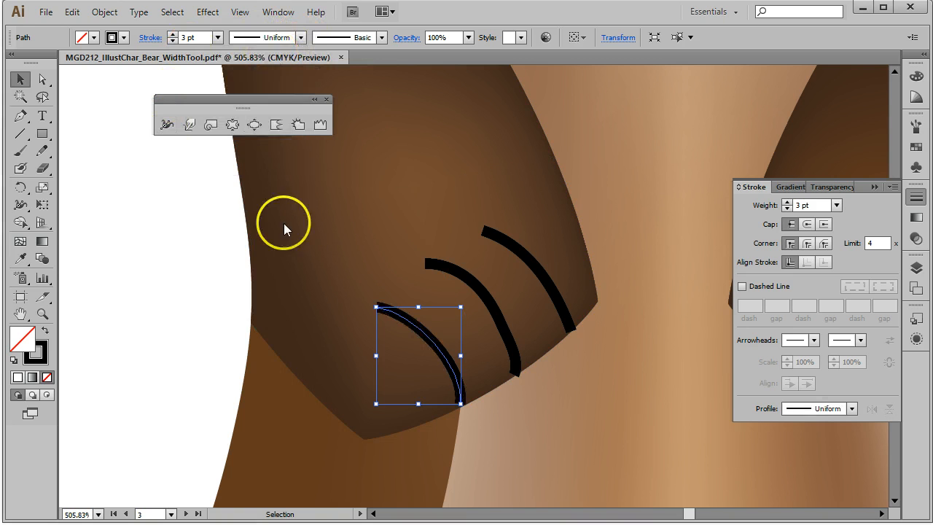
Create a width point near the upper end of the lowest claw line with Side 1 at 0.05 in and Side 2 at 0.01 in
click(167, 127)
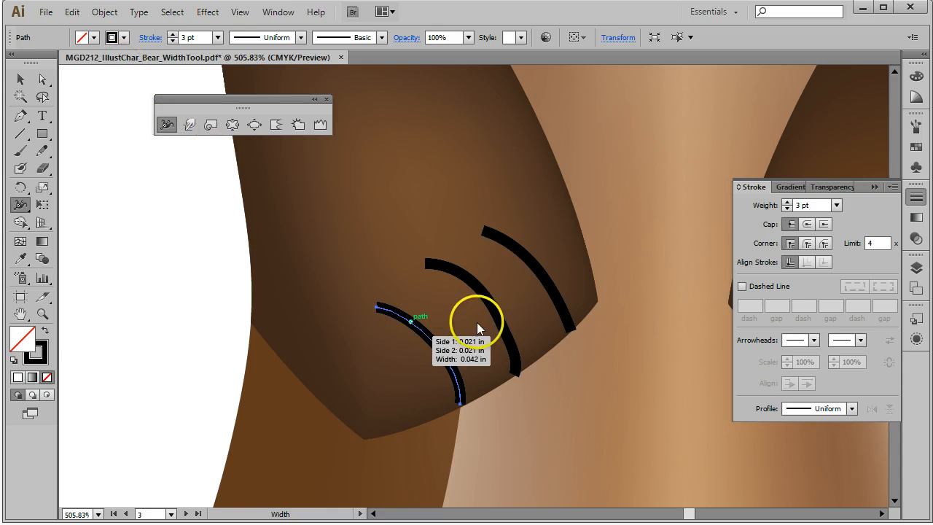
double_click(411, 321)
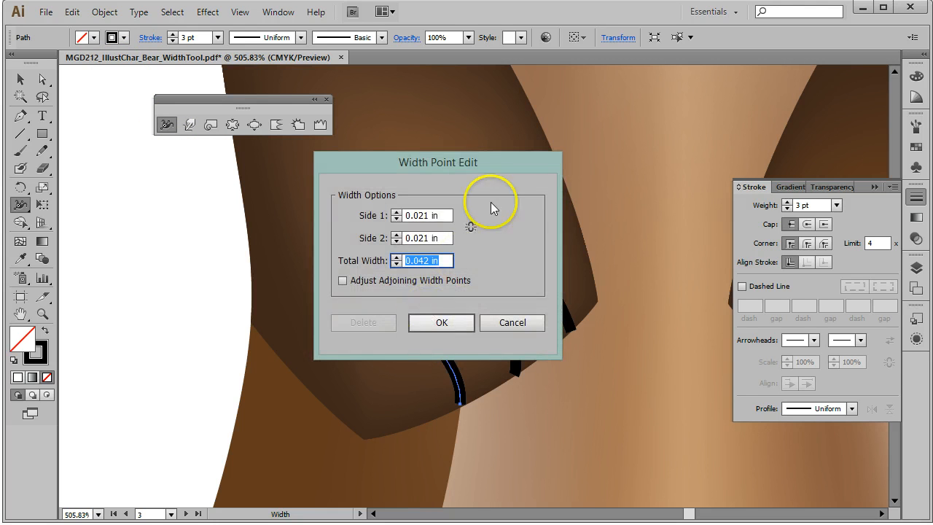
mouse_move(493, 161)
mouse_down()
mouse_move(686, 122)
mouse_move(699, 146)
mouse_up()
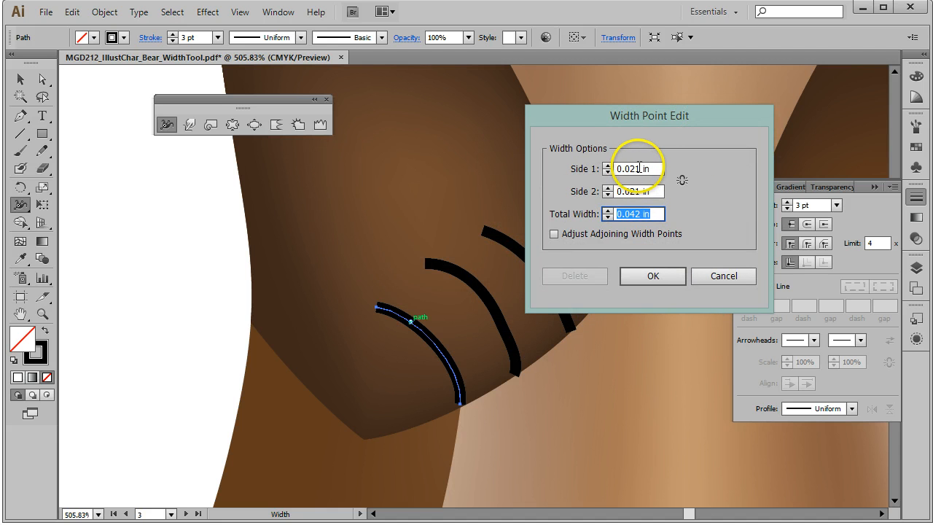
drag(639, 168, 625, 164)
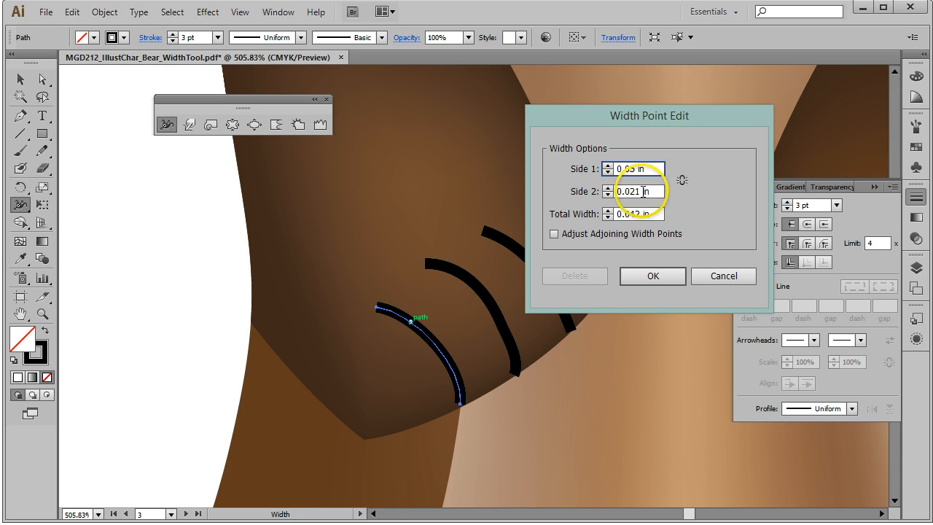
click(638, 191)
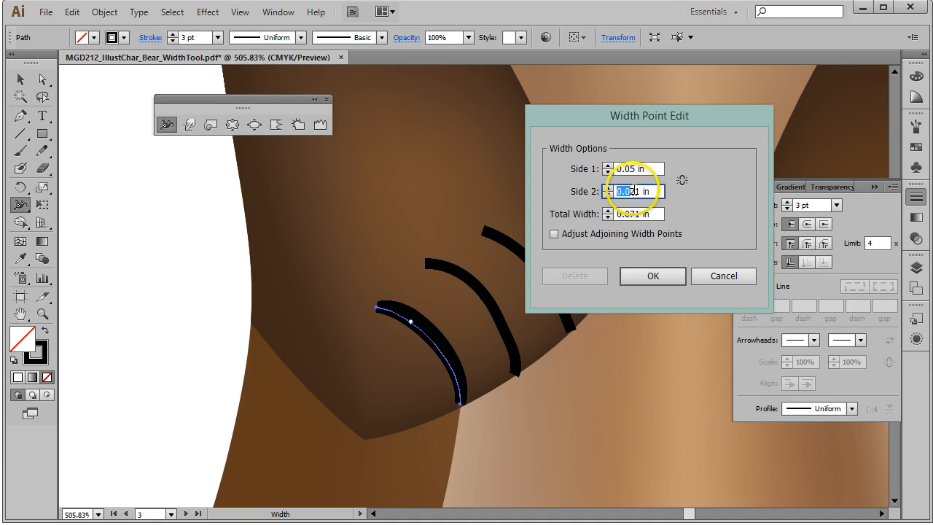
click(637, 191)
drag(640, 191, 631, 186)
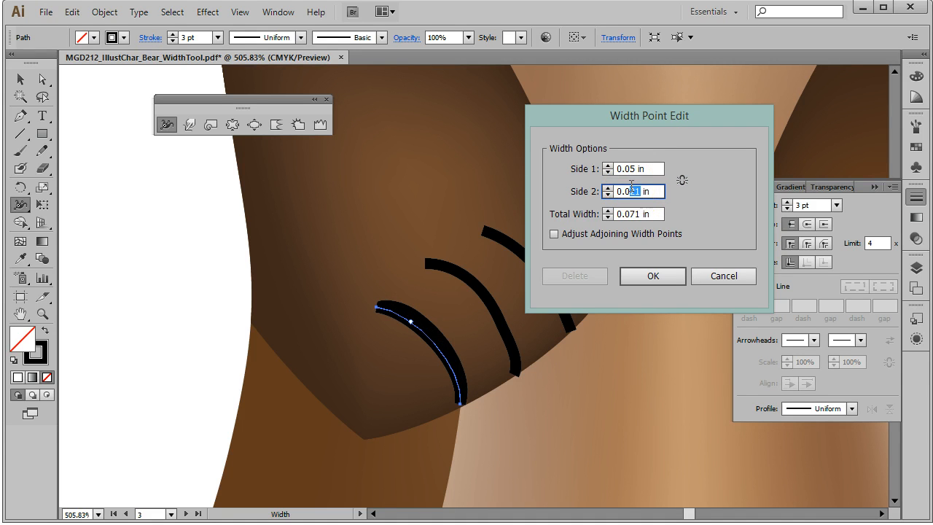
text(1)
click(656, 219)
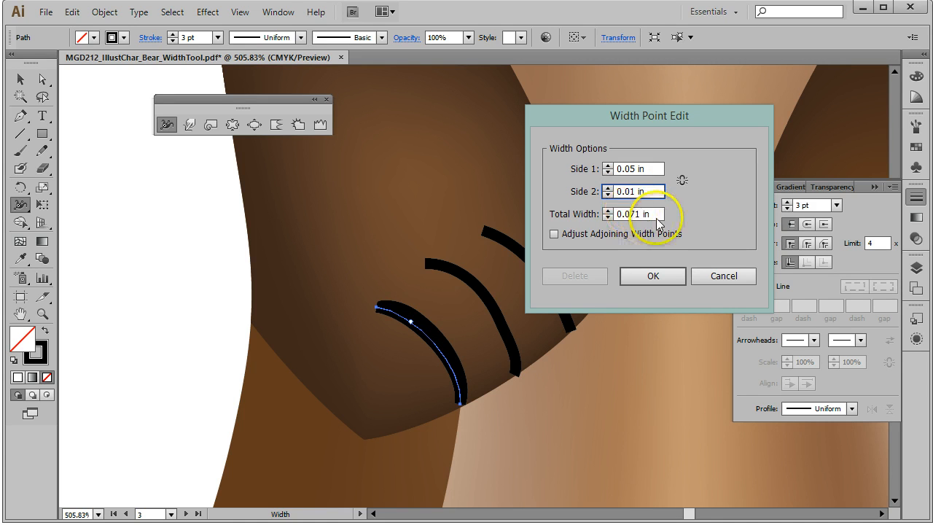
click(660, 215)
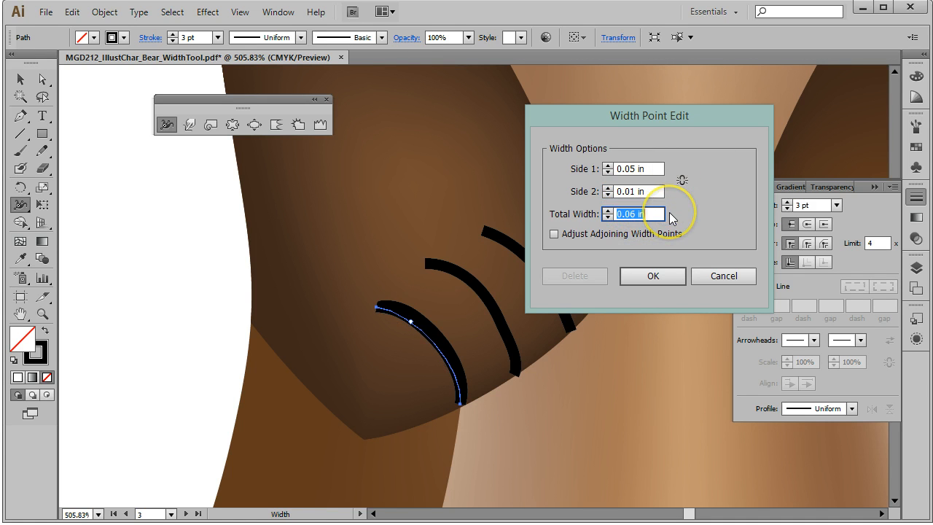
Toggle Adjust Adjoining Width Points on and back off, and apply the width point to the claw line
click(555, 233)
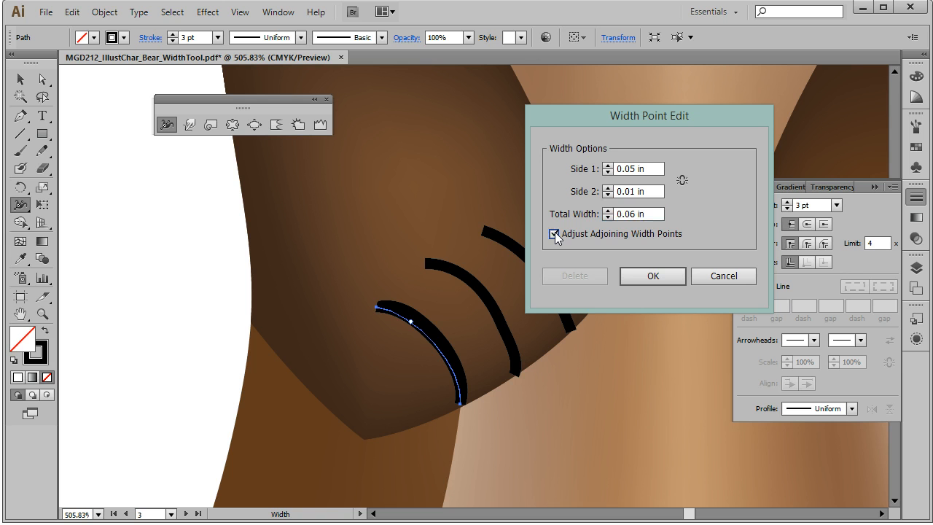
click(555, 233)
click(677, 126)
click(682, 175)
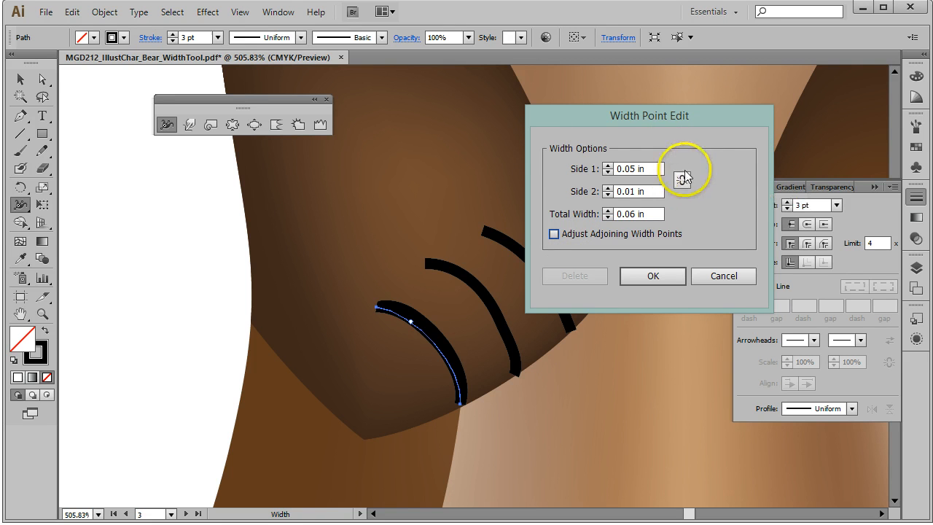
click(661, 277)
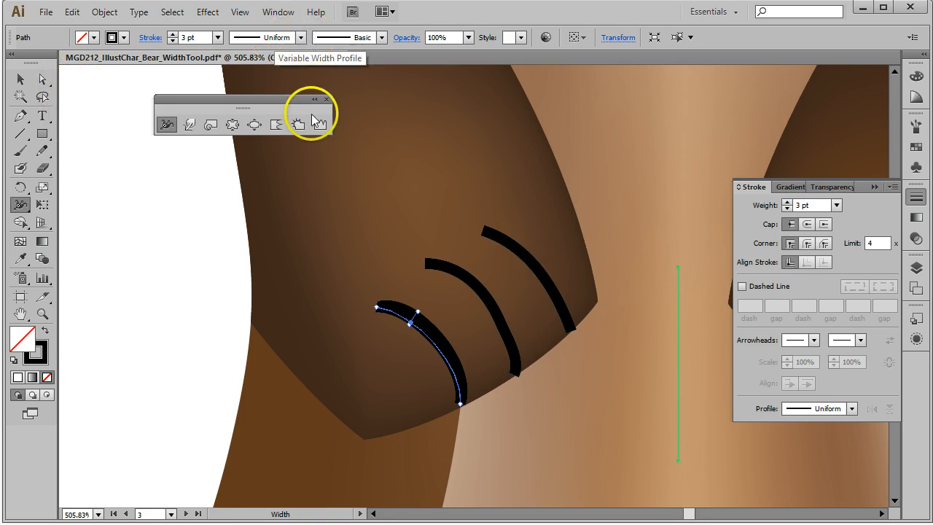
click(274, 290)
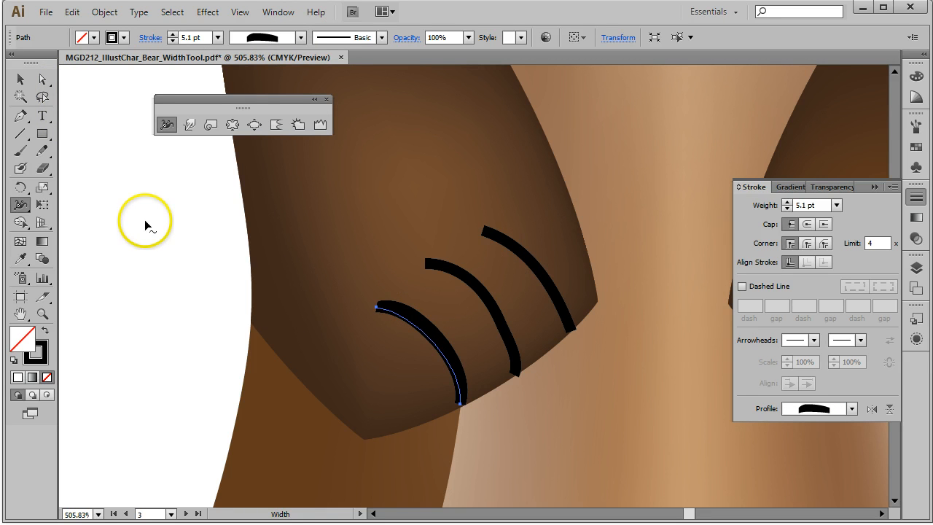
Reselect the lowest claw line and use the Width tool to widen its upper part to about 0.19 in and narrow the stroke below it
click(21, 78)
click(152, 200)
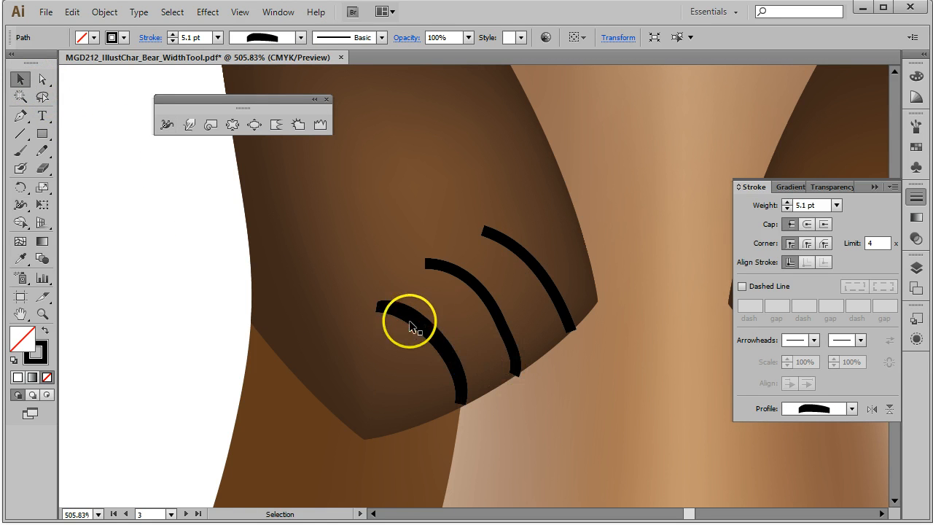
click(450, 352)
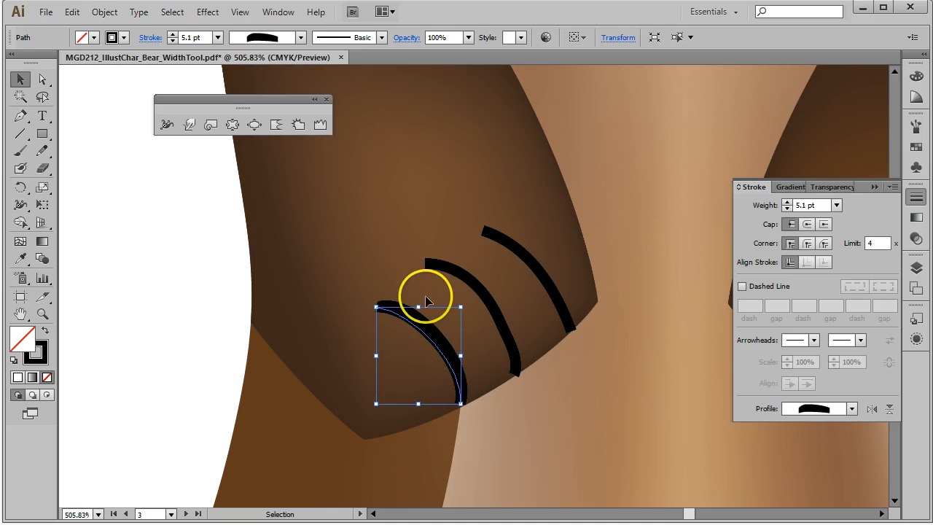
click(167, 124)
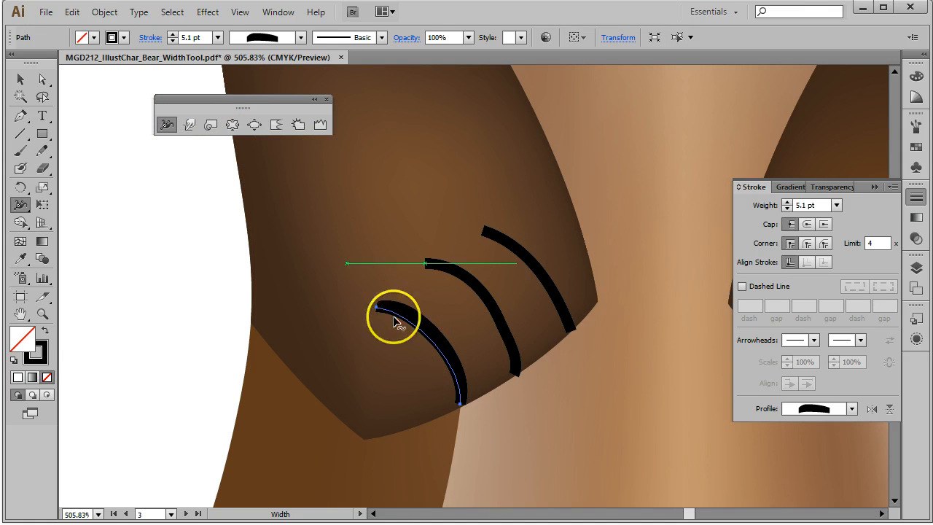
drag(396, 323, 408, 327)
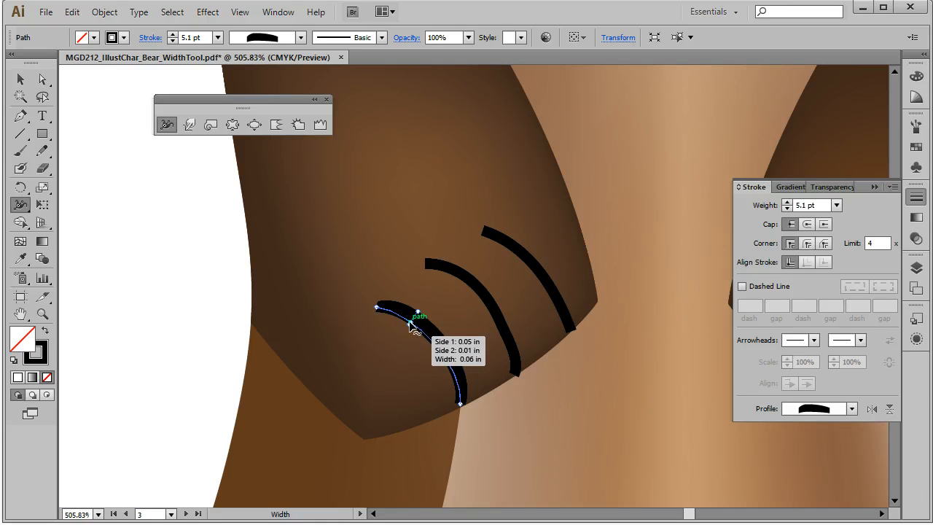
click(418, 312)
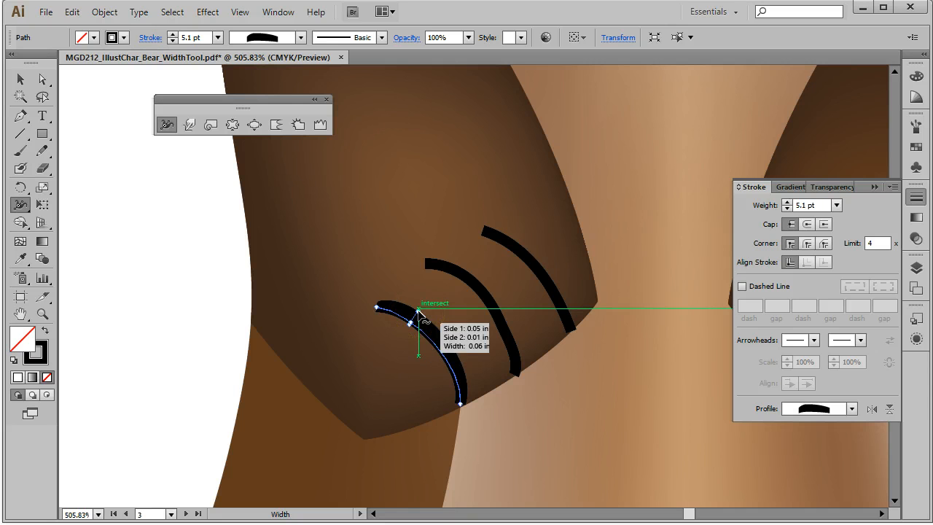
mouse_move(419, 312)
mouse_down()
mouse_move(394, 328)
mouse_move(429, 325)
mouse_move(424, 313)
mouse_move(441, 299)
mouse_move(414, 306)
mouse_move(416, 322)
mouse_move(400, 337)
mouse_move(448, 329)
mouse_move(438, 338)
mouse_move(449, 358)
mouse_move(427, 288)
mouse_up()
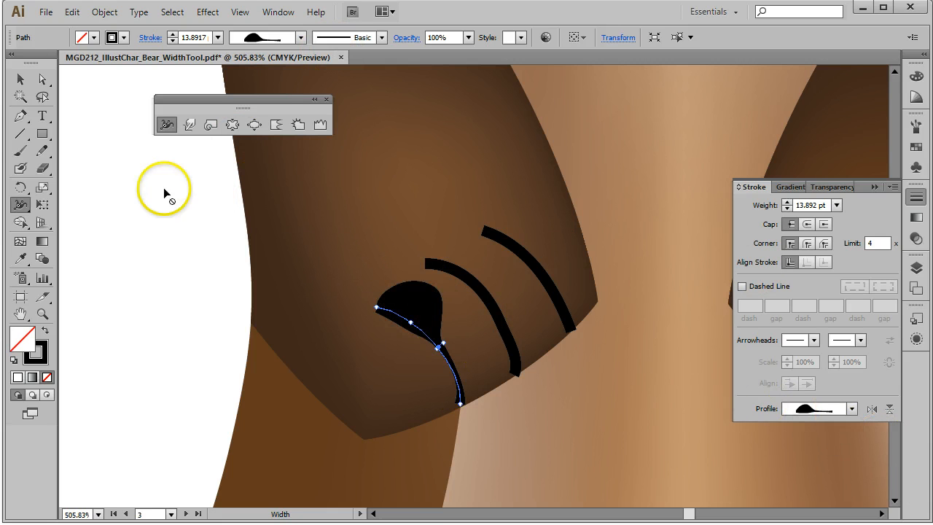
Flip the lowest claw line's width profile along the stroke and deselect the line
click(20, 79)
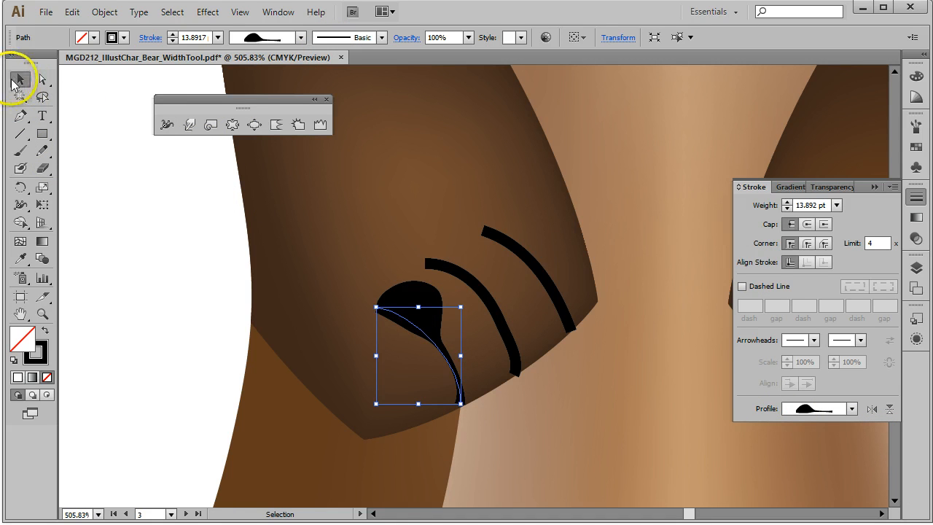
click(156, 327)
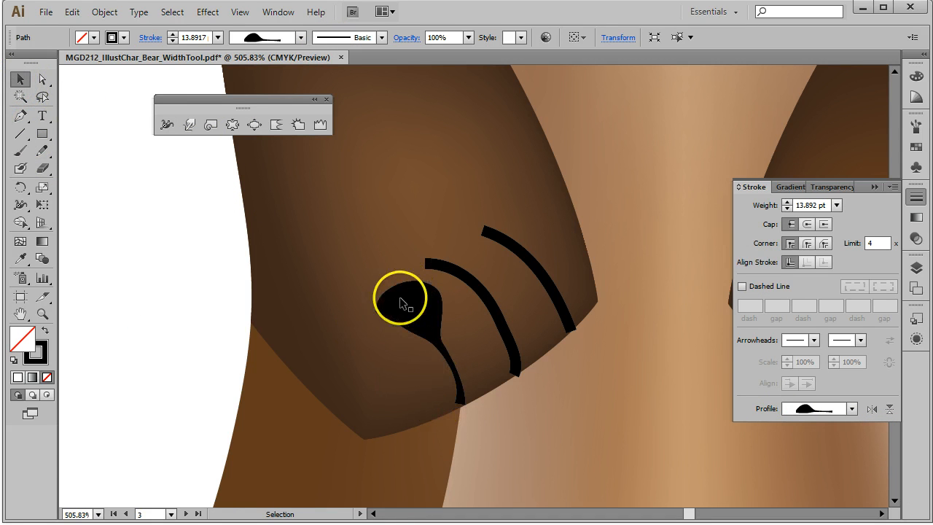
click(417, 320)
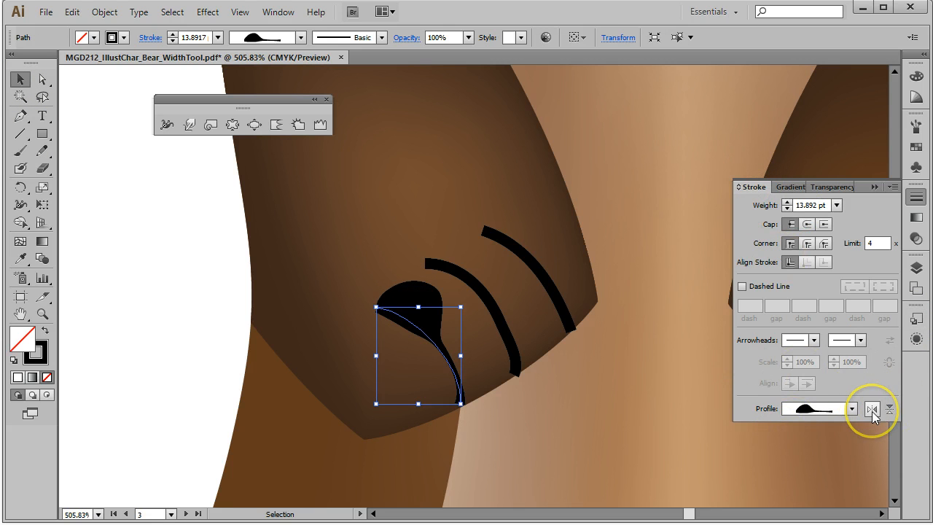
click(872, 410)
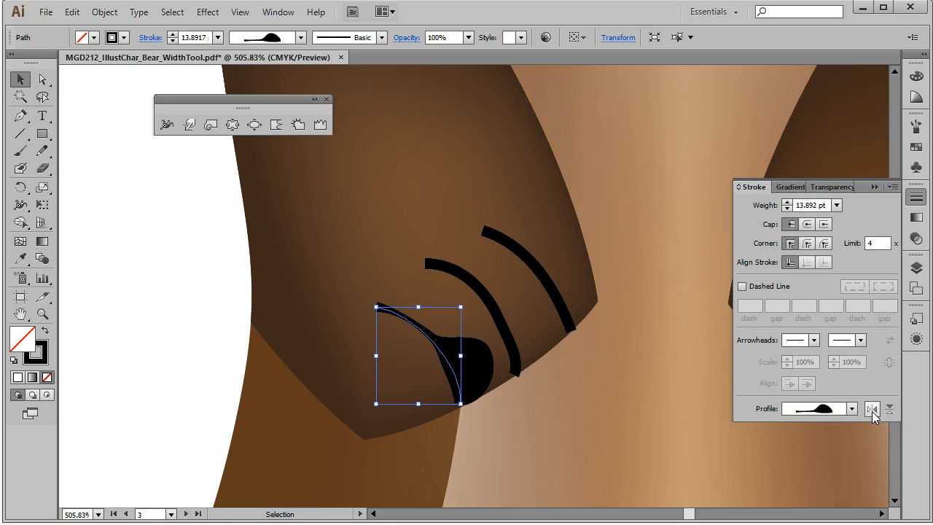
click(144, 228)
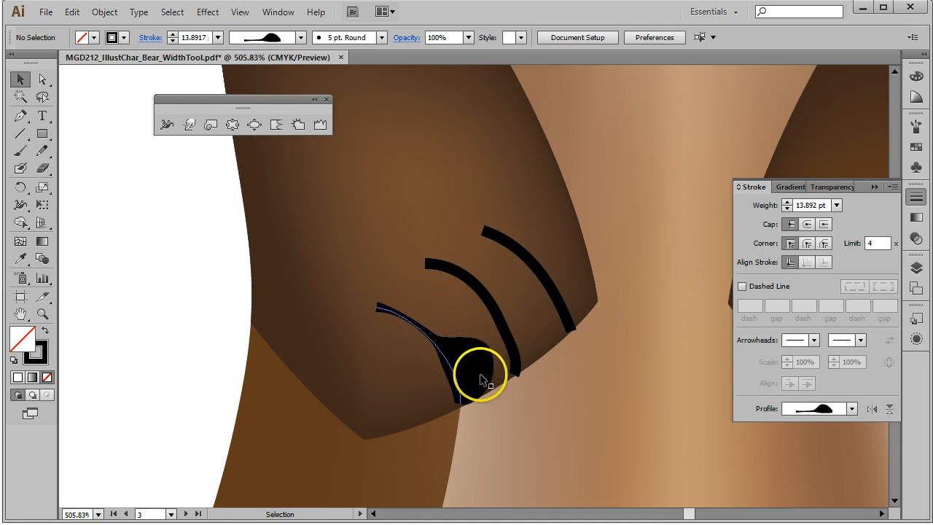
Shift the lowest claw line slightly down and left along the paw's edge, and adjust its lower anchor's curve handle
click(474, 380)
click(42, 79)
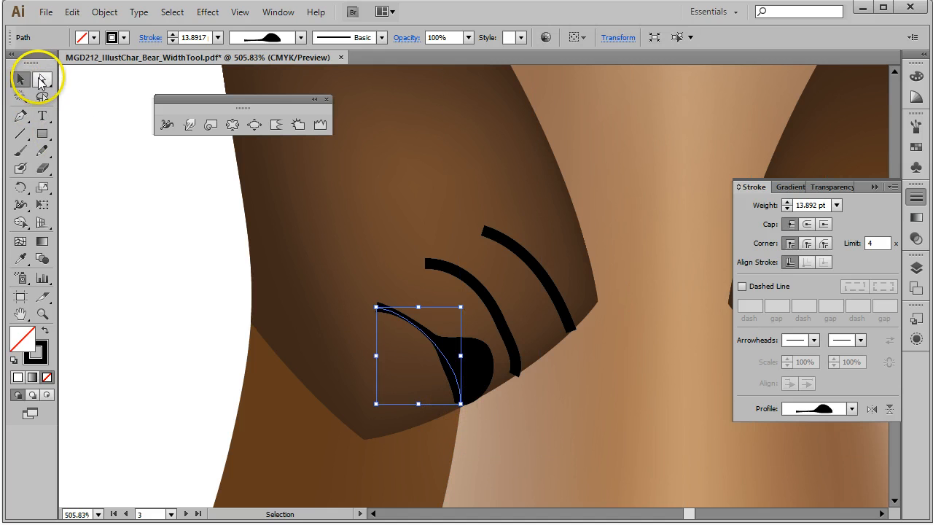
click(452, 376)
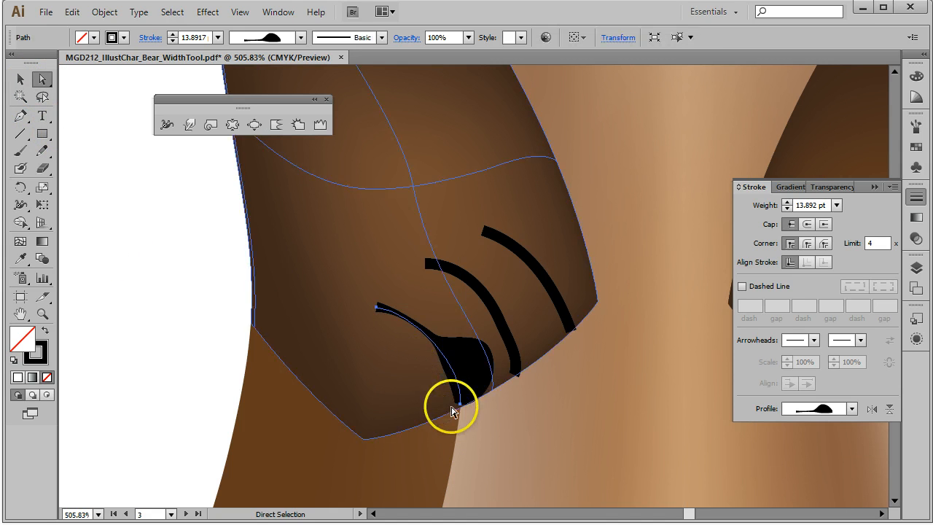
drag(461, 406, 447, 409)
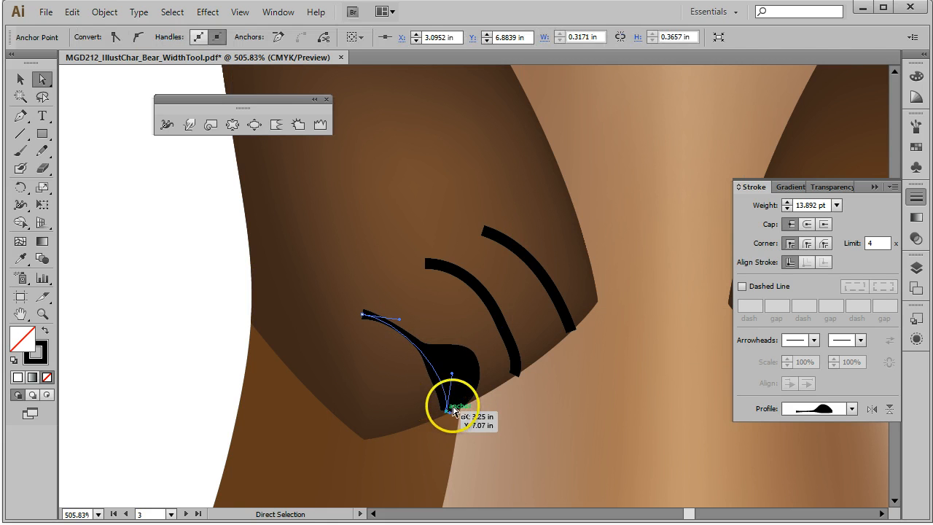
drag(435, 371, 440, 375)
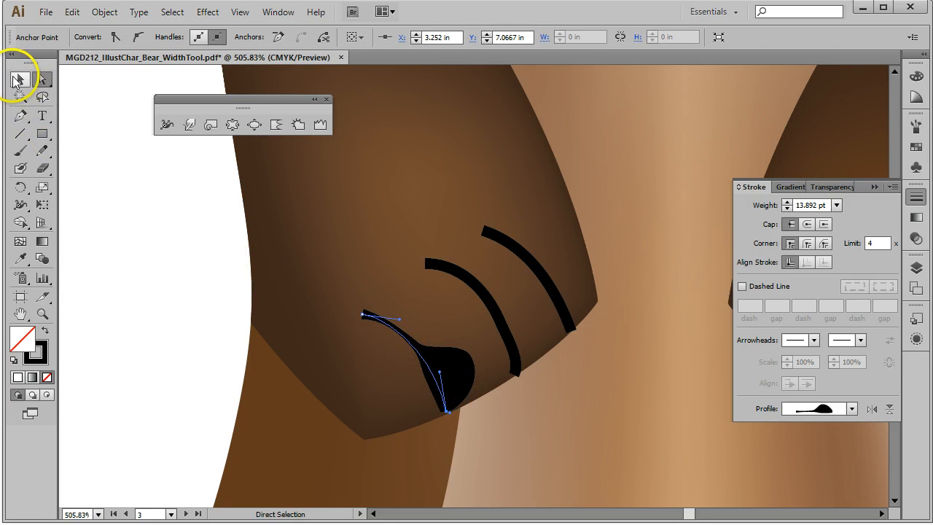
click(17, 79)
click(662, 408)
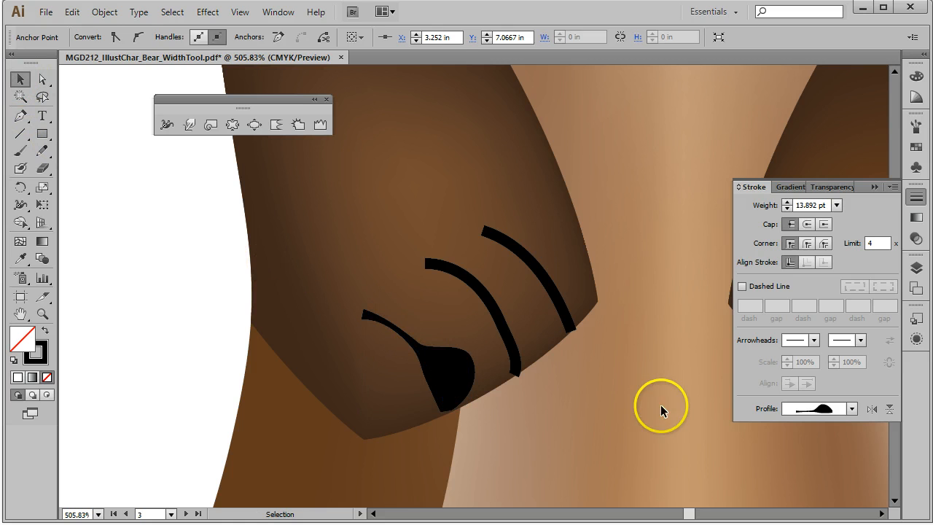
Save the lowest claw line's custom width as a new variable width profile named Bear Fingers
click(426, 366)
click(488, 298)
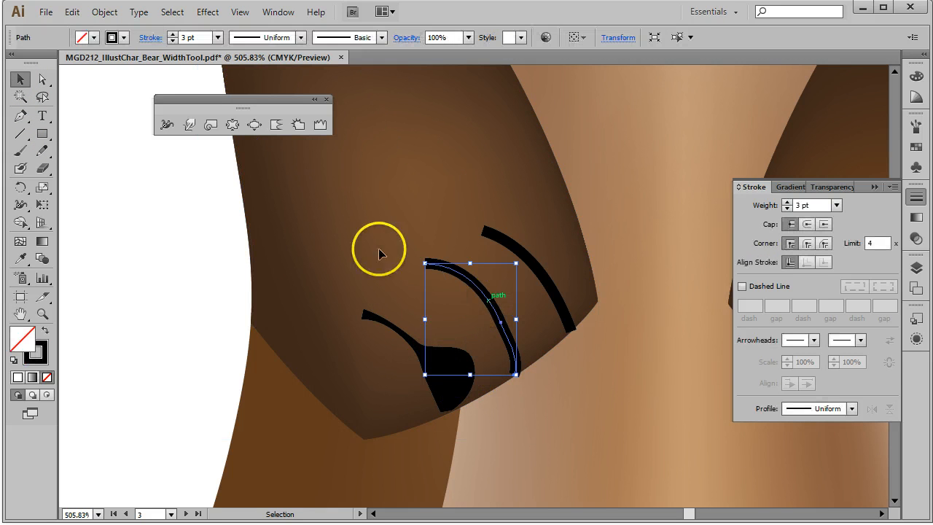
click(301, 38)
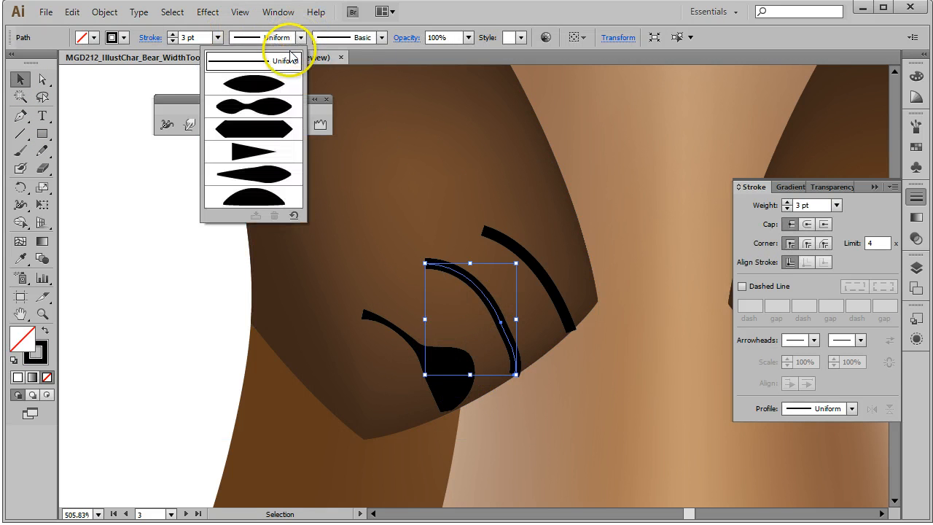
click(456, 395)
click(458, 394)
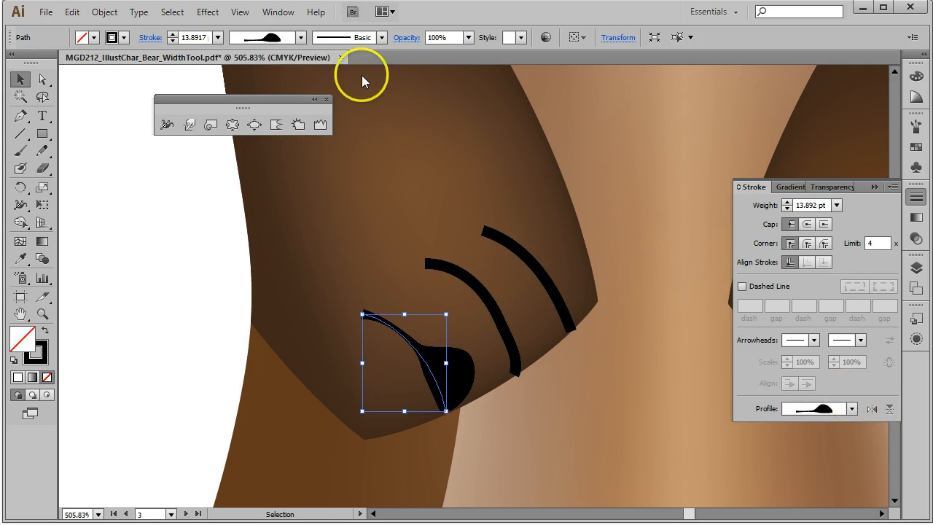
click(301, 38)
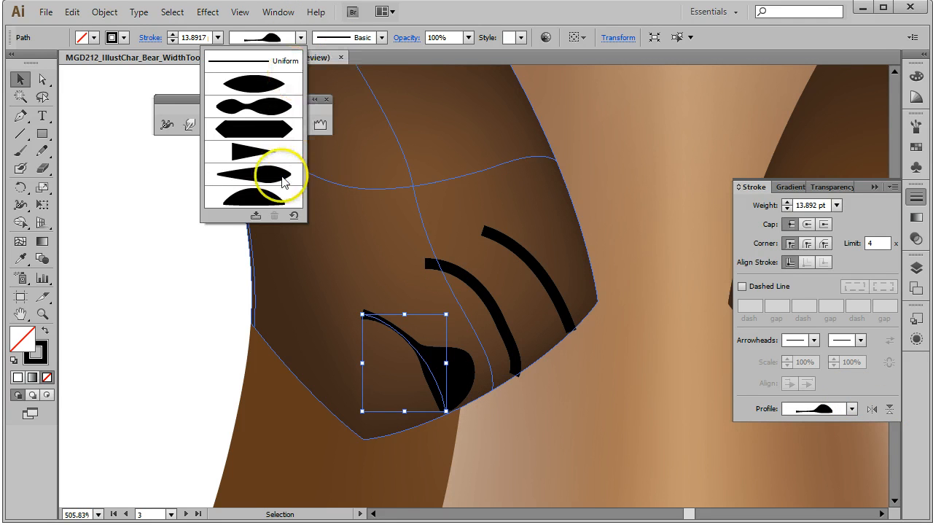
click(255, 215)
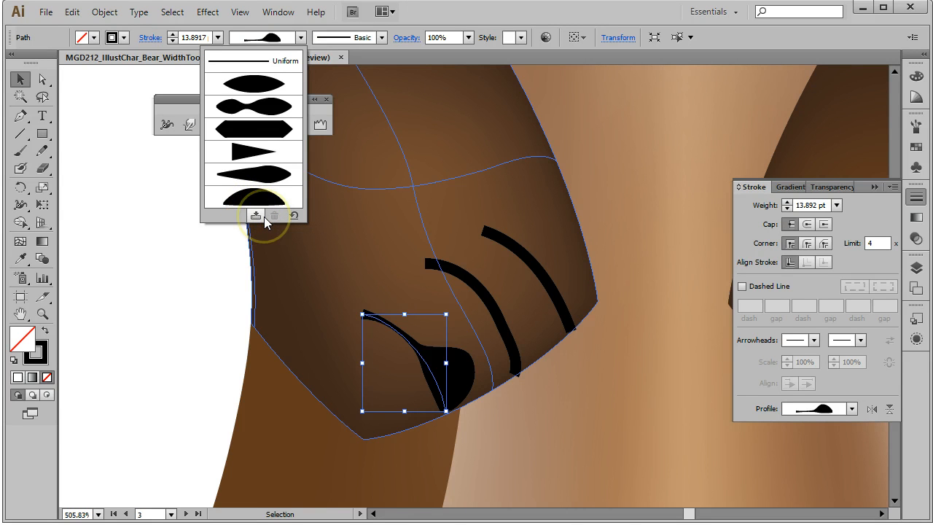
click(257, 216)
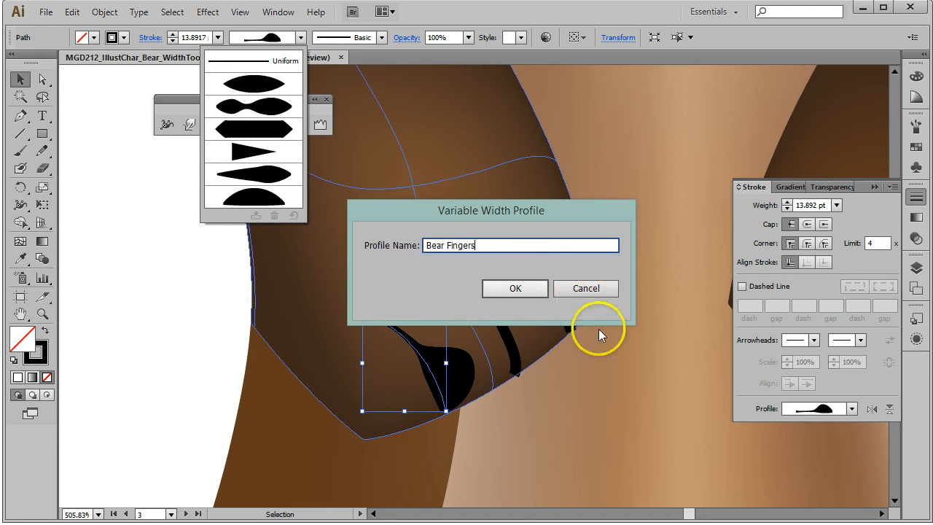
click(516, 287)
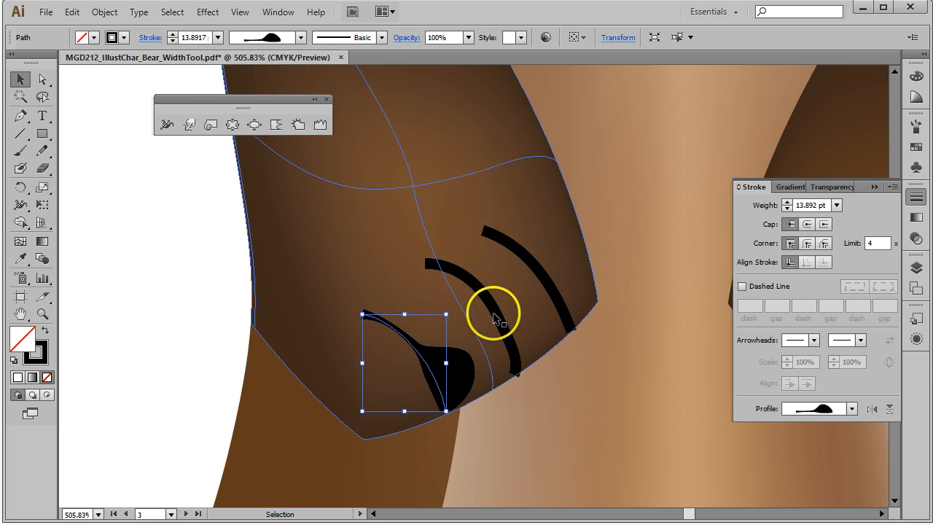
Apply the saved Bear Fingers width profile to the middle claw line
click(502, 312)
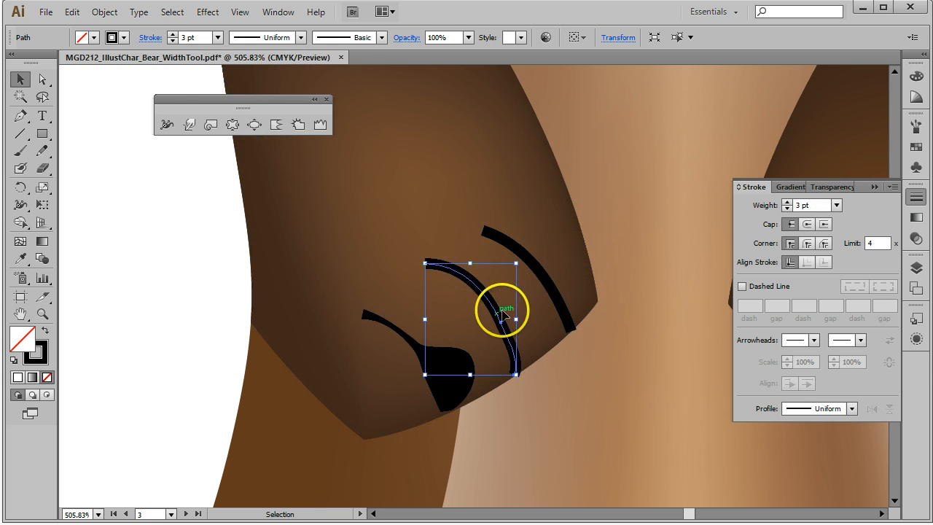
click(166, 127)
click(300, 38)
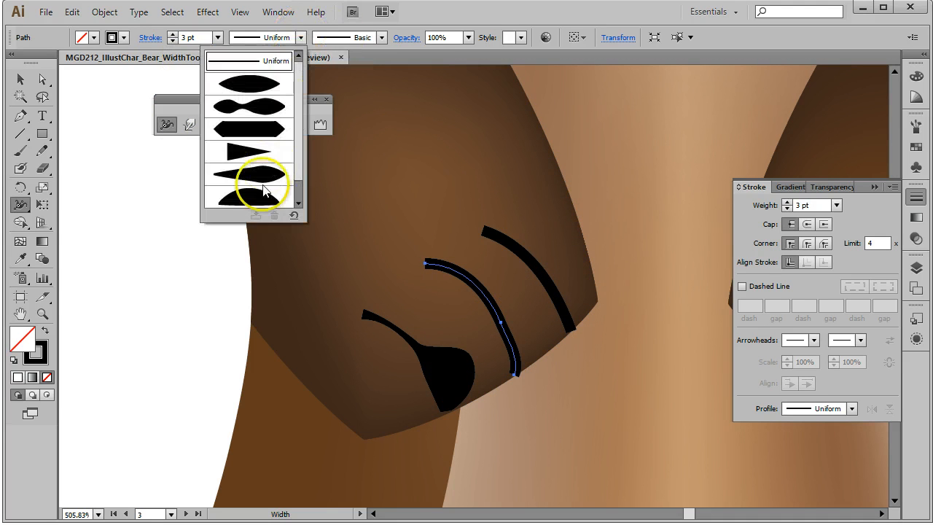
click(298, 203)
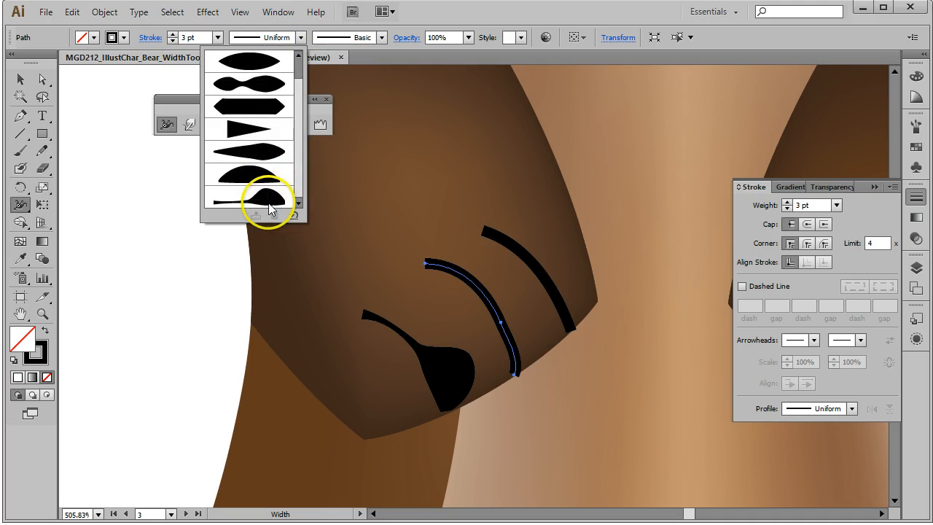
click(266, 198)
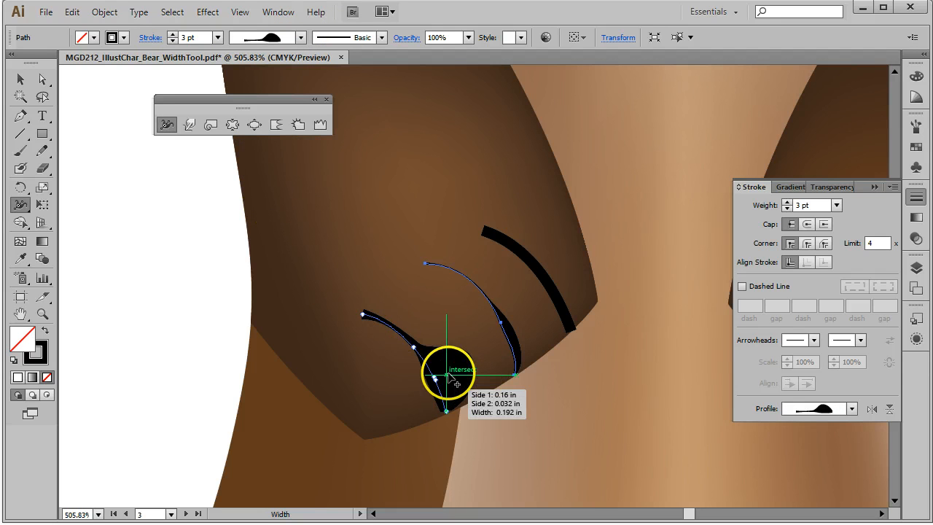
Add a width point at the middle claw line's central anchor, about 0.037 in on Side 1 and 0.007 in on Side 2
click(43, 314)
click(525, 333)
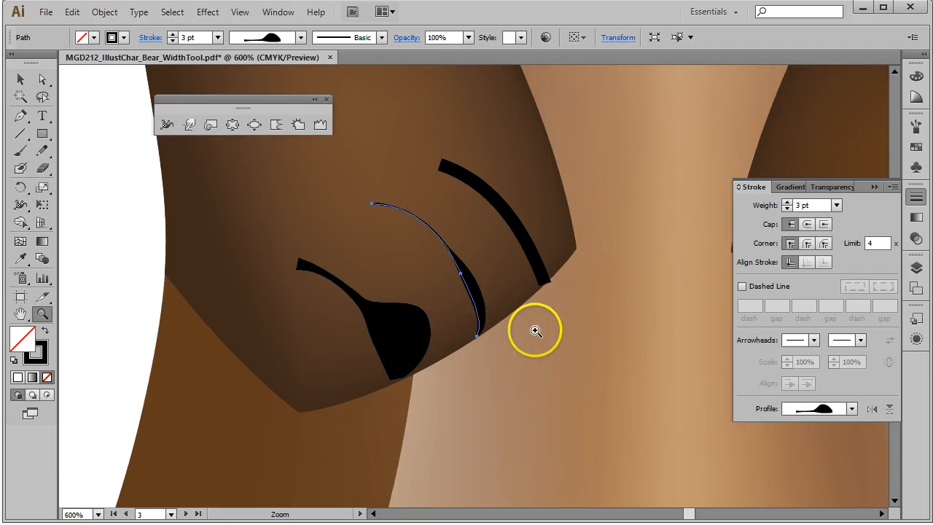
click(21, 79)
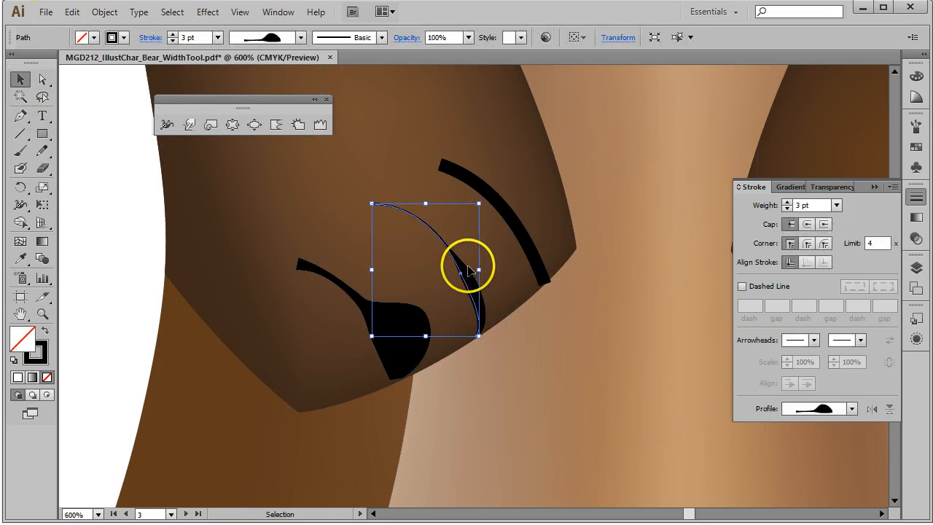
click(166, 124)
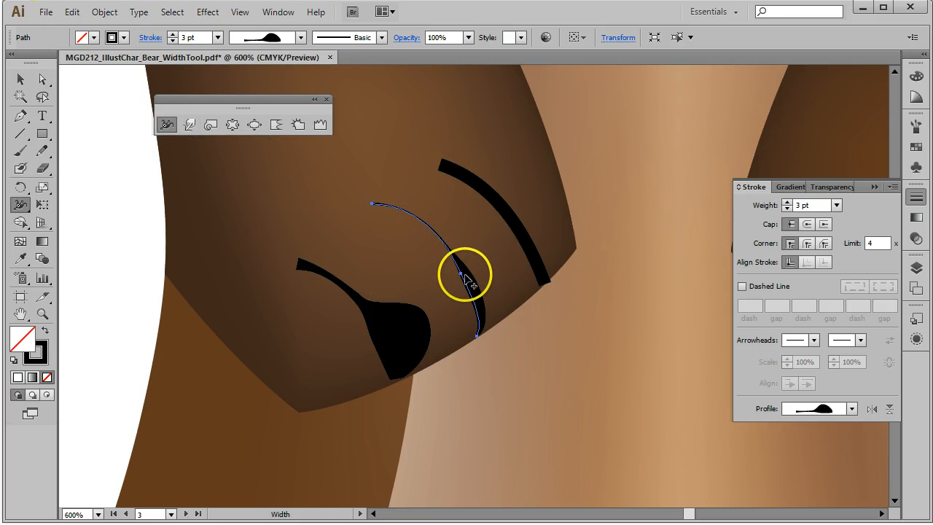
mouse_move(462, 273)
mouse_down()
mouse_move(484, 264)
mouse_move(472, 265)
mouse_up()
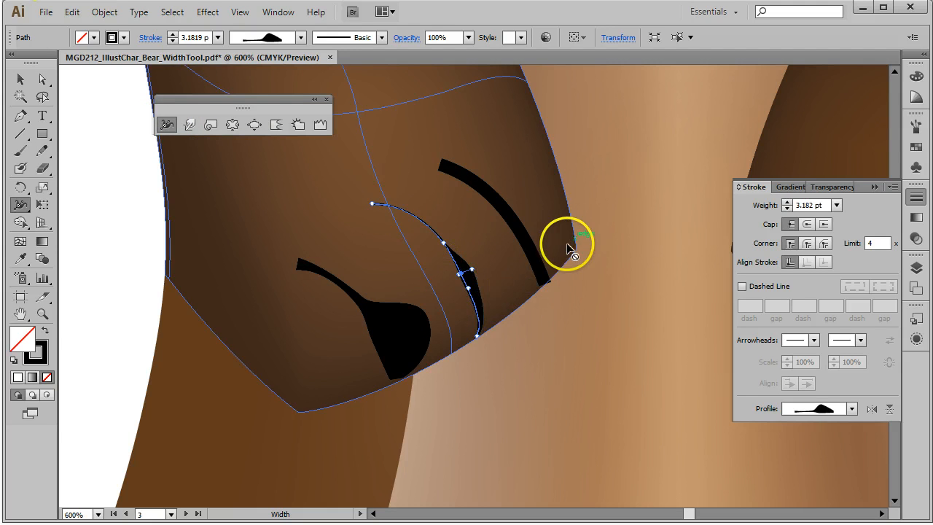
Try to pull the middle claw line's new width point further outward with the Width tool
key(ctrl+space)
key(z)
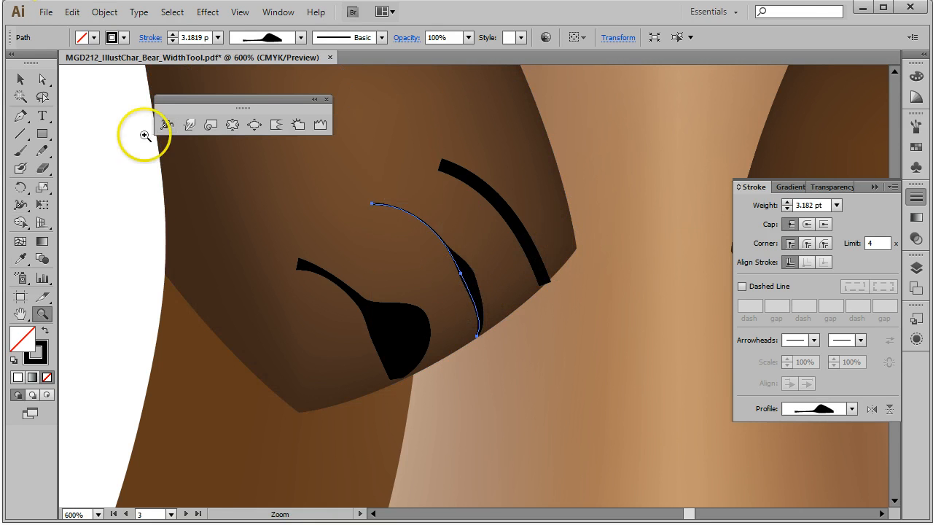
click(165, 125)
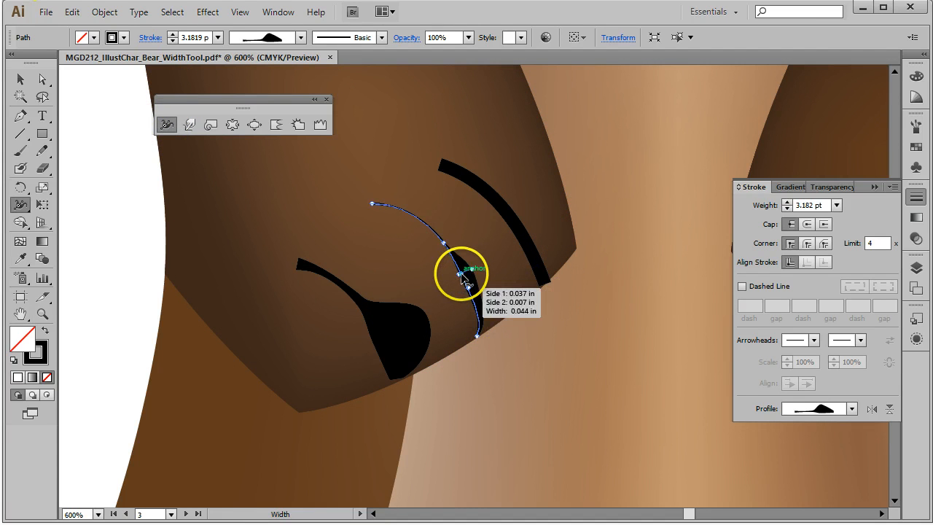
mouse_move(465, 275)
mouse_down()
mouse_move(483, 262)
mouse_move(525, 268)
mouse_up()
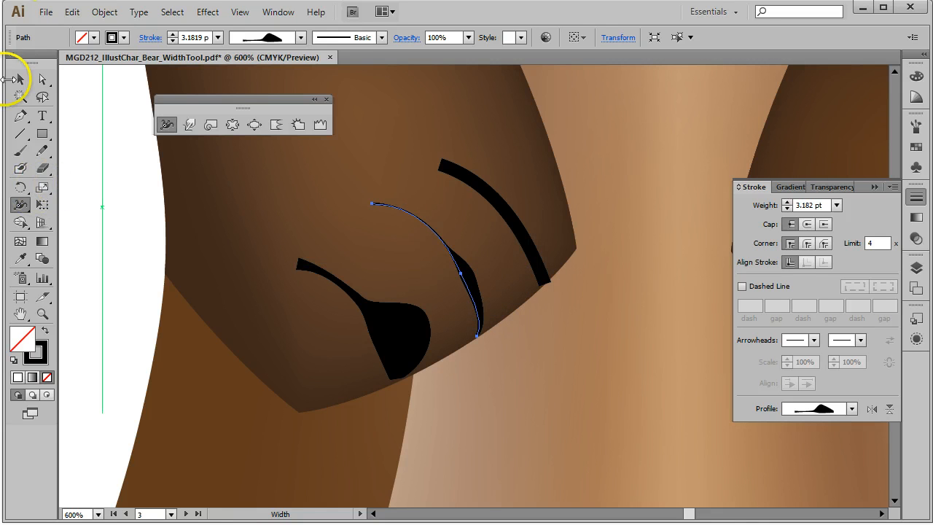
click(20, 80)
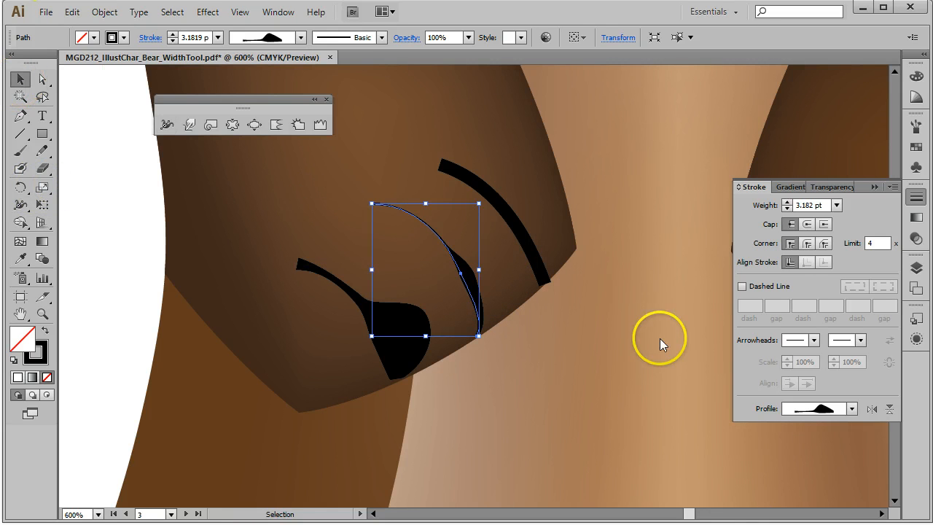
Apply the saved Bear Fingers width profile to the uppermost claw line and clear the selection
click(502, 204)
click(474, 191)
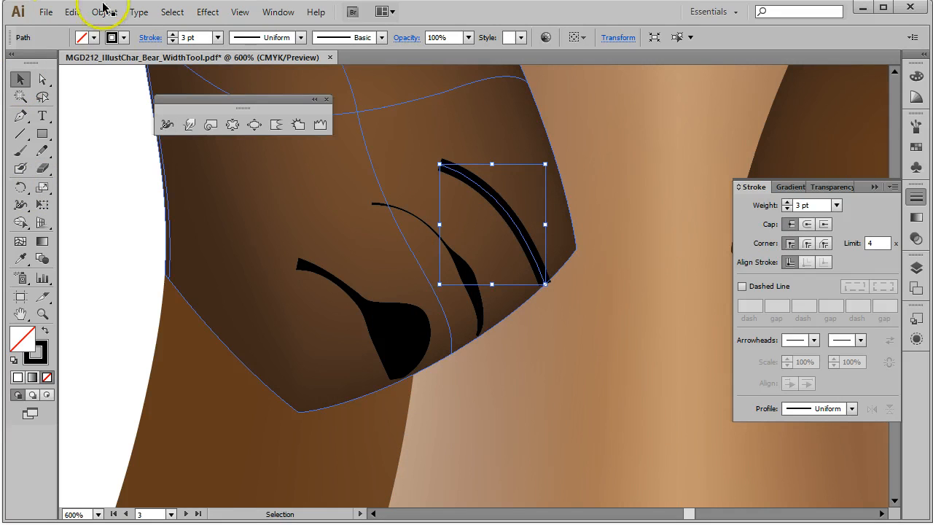
click(300, 37)
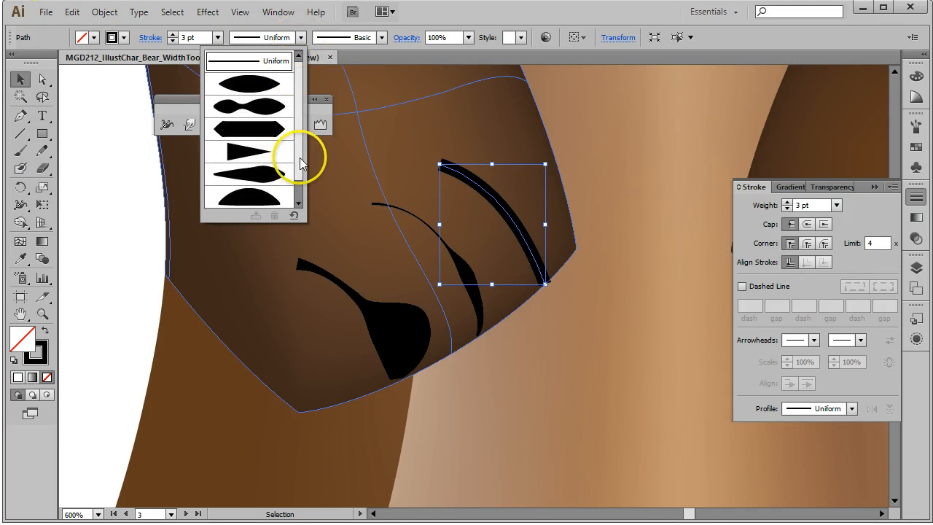
click(294, 202)
click(260, 196)
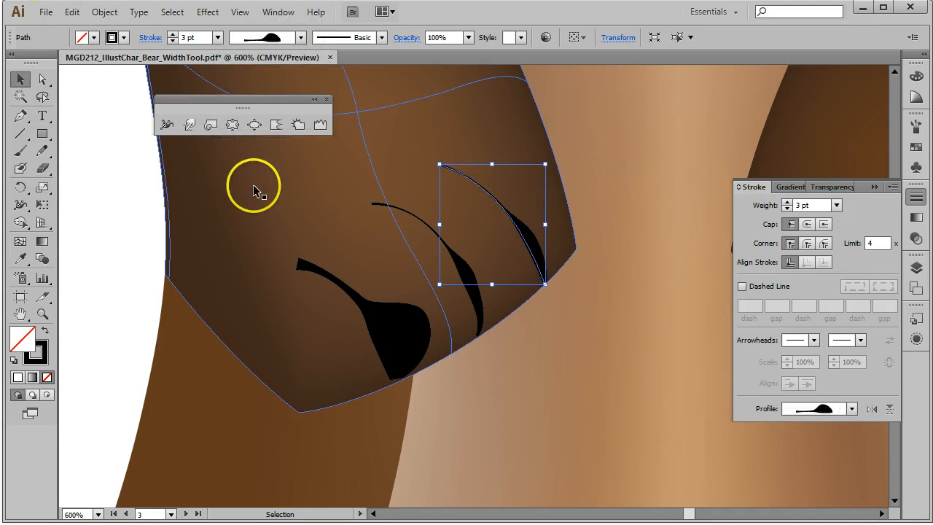
click(104, 145)
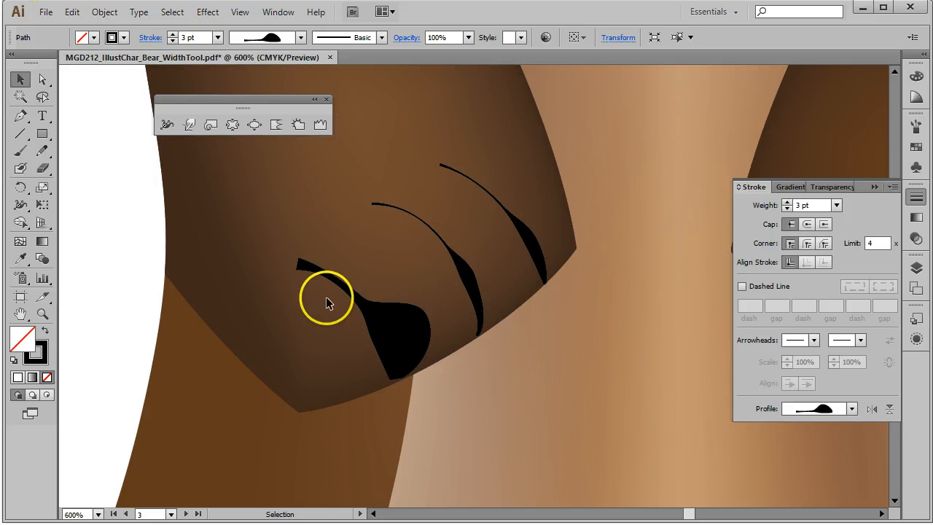
Copy the lowest claw line's stroke weight and set the middle claw line to the same 13.8917 pt
click(399, 325)
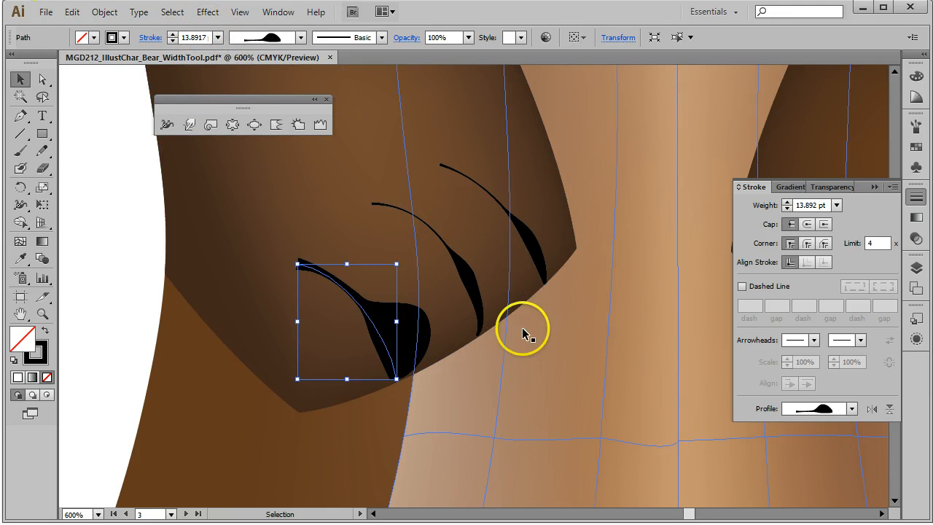
click(469, 268)
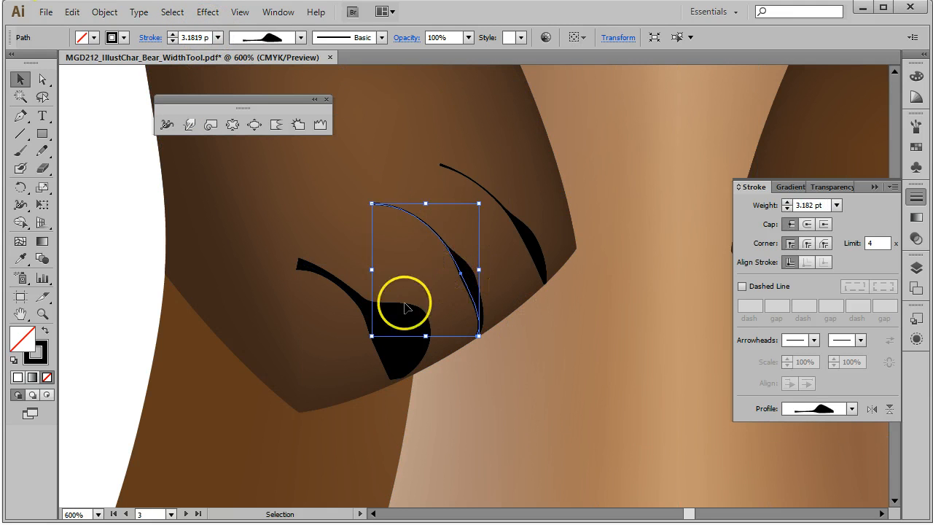
click(396, 354)
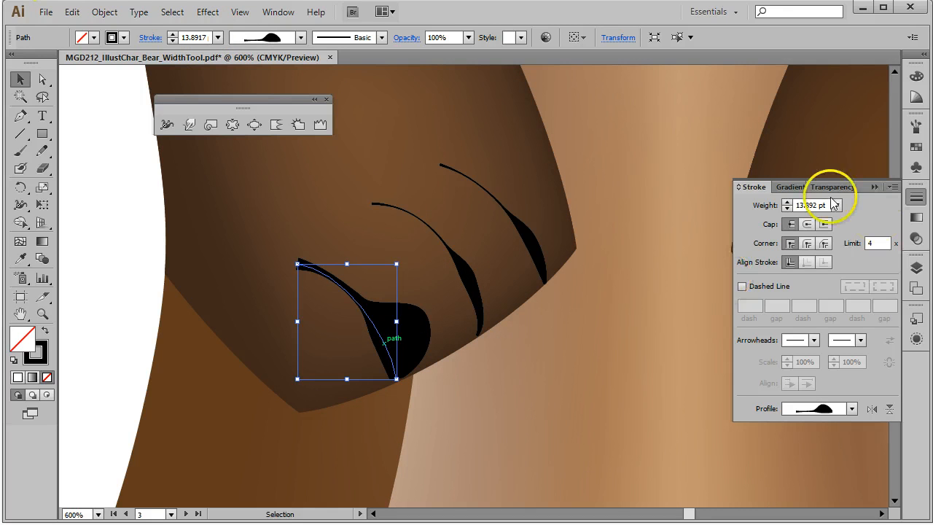
click(190, 38)
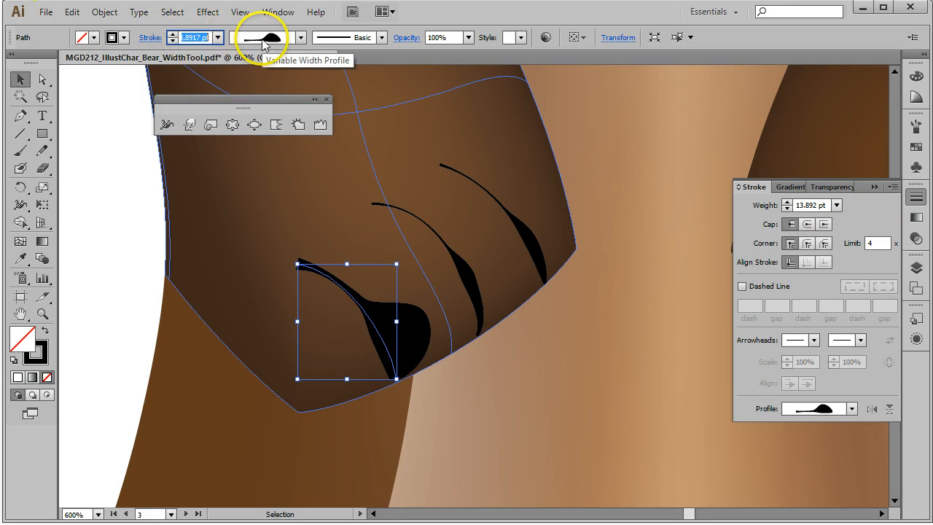
click(476, 283)
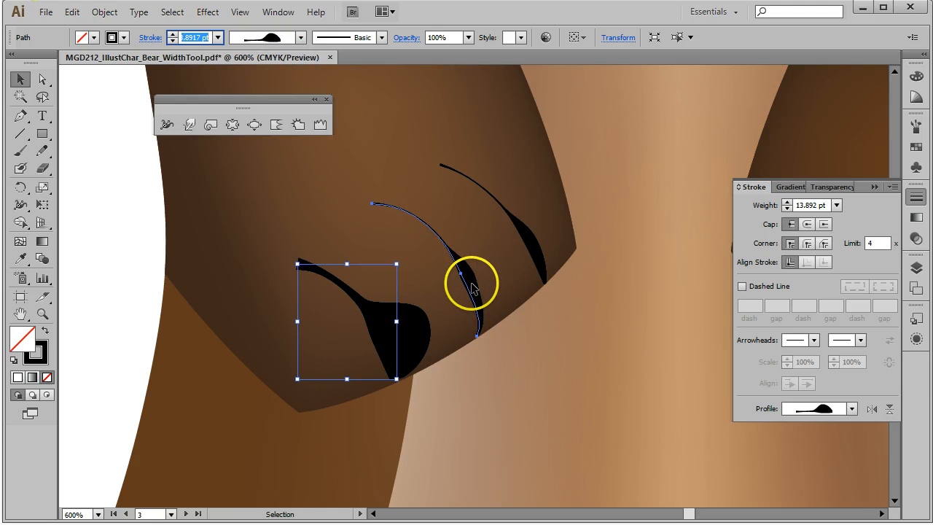
click(182, 38)
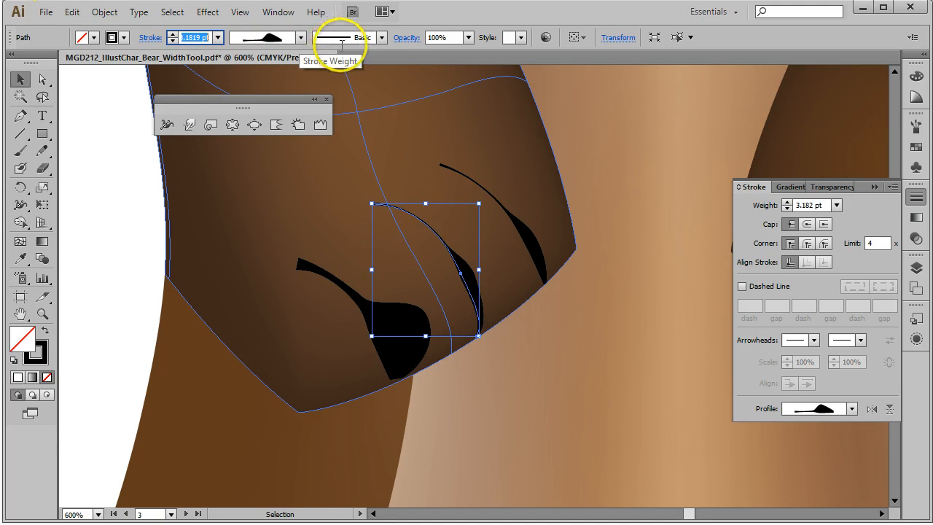
key(Return)
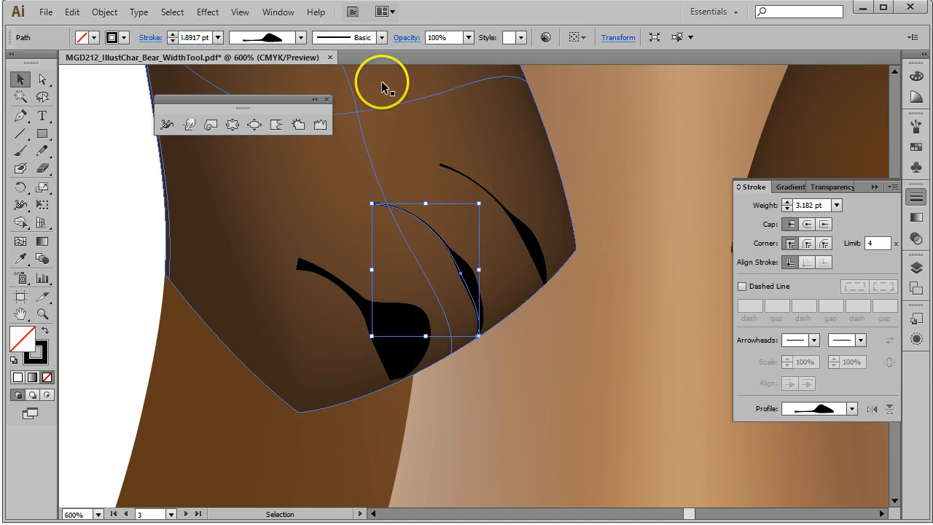
Match the uppermost claw line's stroke to the lowest claw line by sampling it with the Eyedropper
click(537, 246)
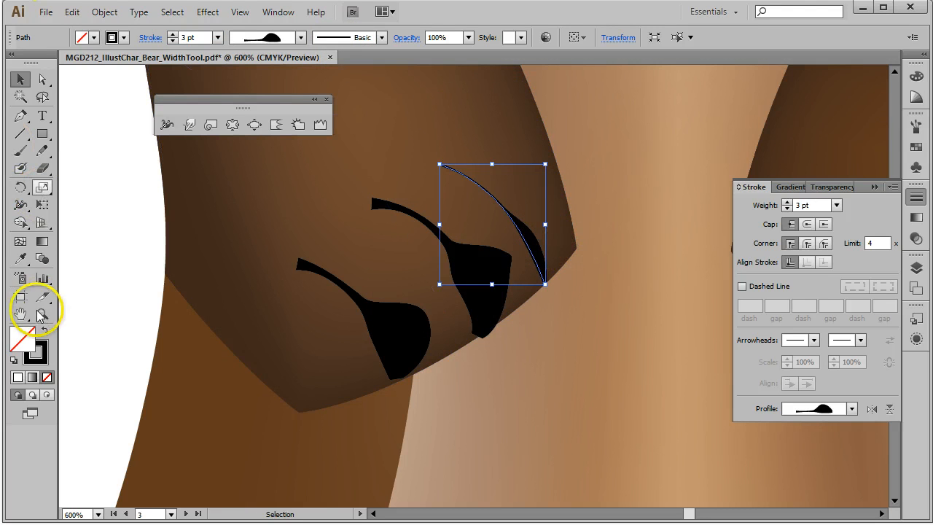
click(22, 260)
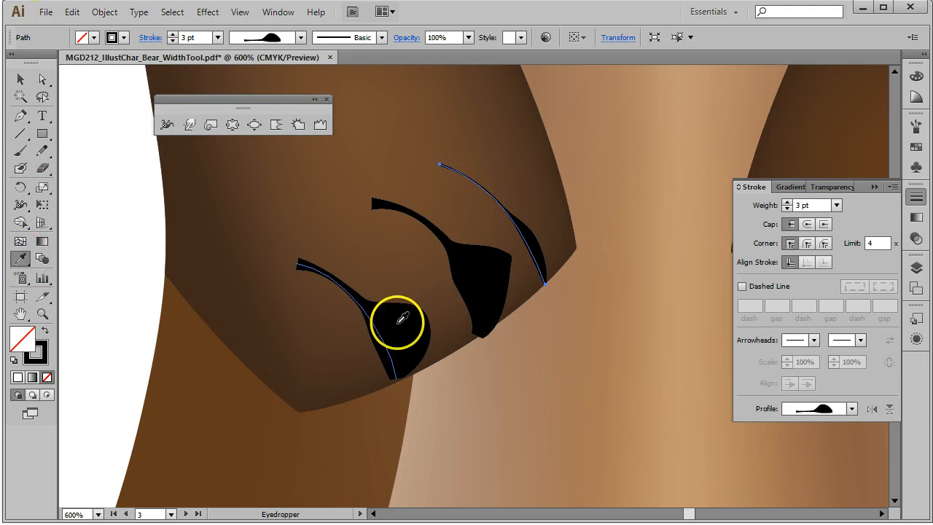
click(371, 305)
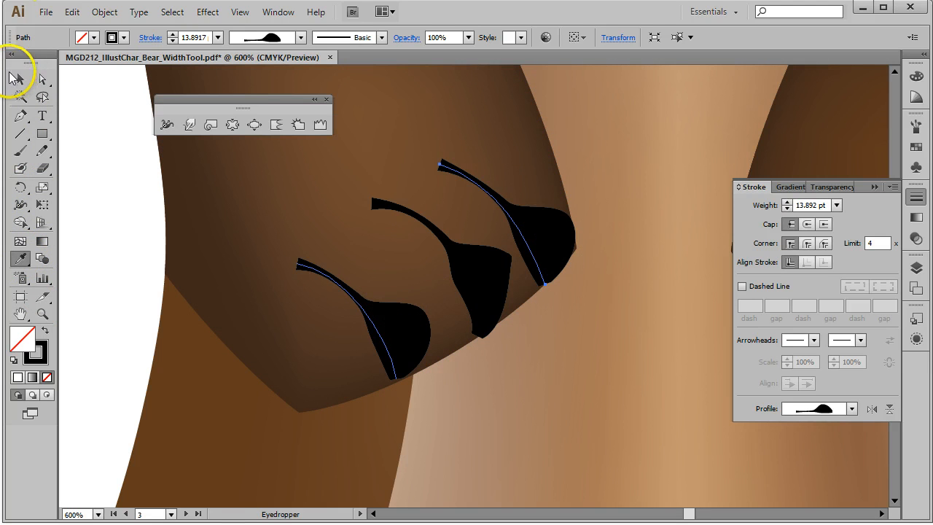
click(19, 79)
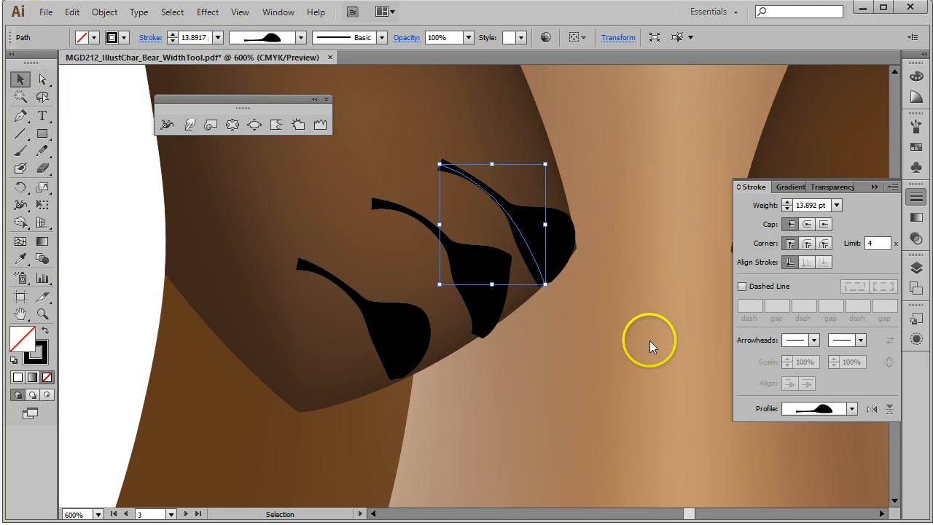
Move the middle claw line's central anchor outward to about X 3.5 in, Y 6.73 in, and pull its lower end's handle outward
click(493, 297)
click(301, 271)
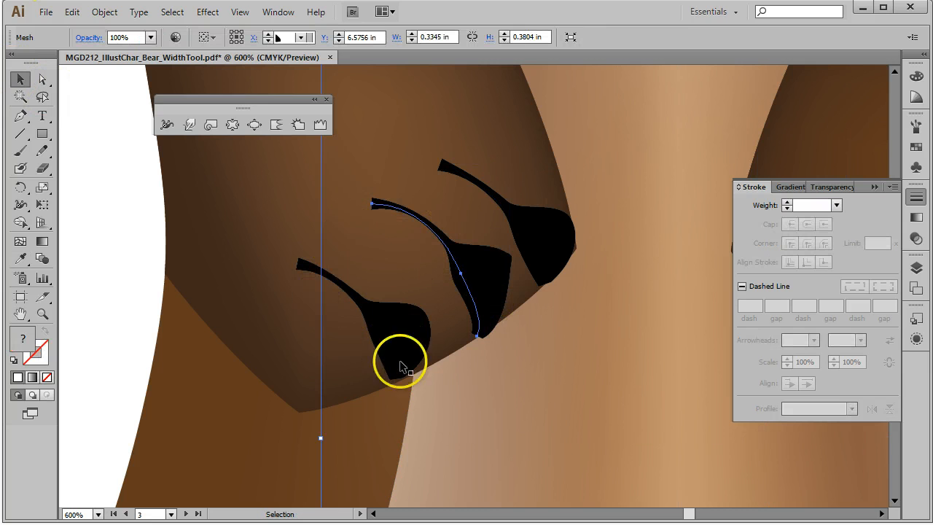
click(475, 267)
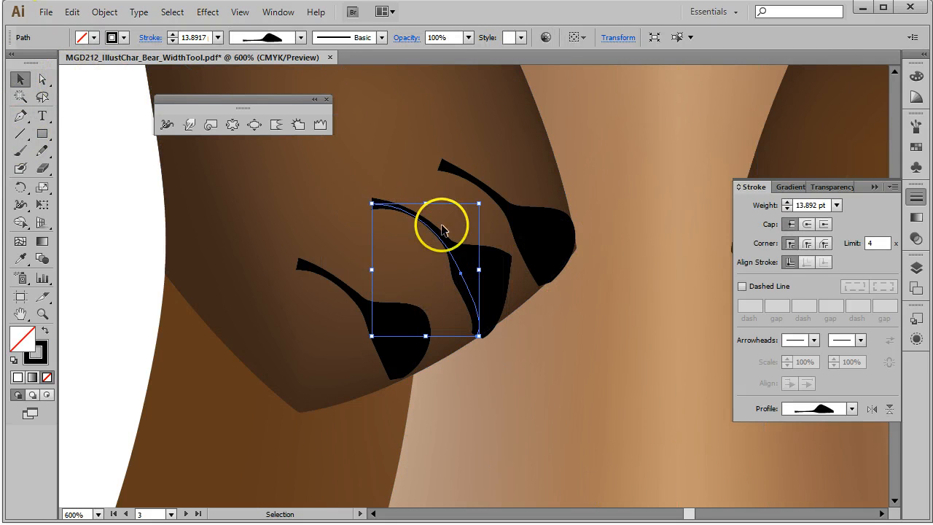
click(43, 80)
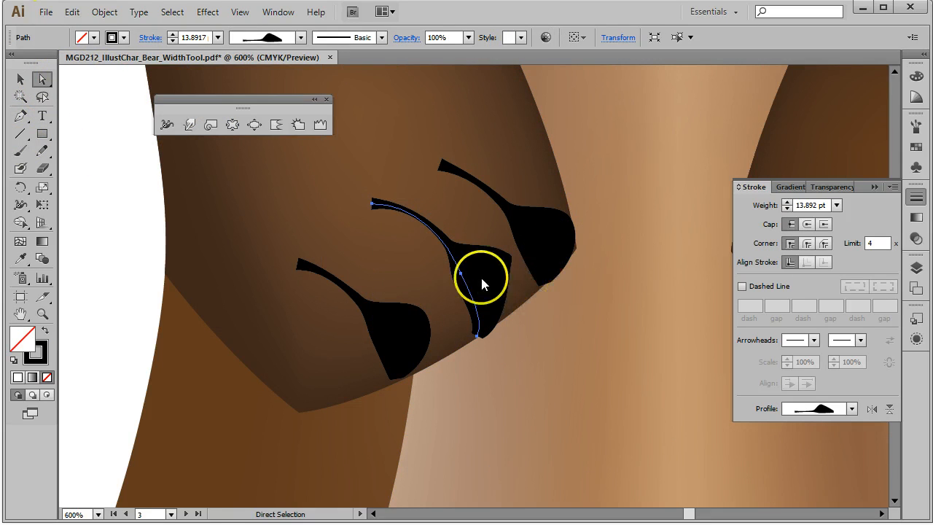
drag(457, 273, 475, 272)
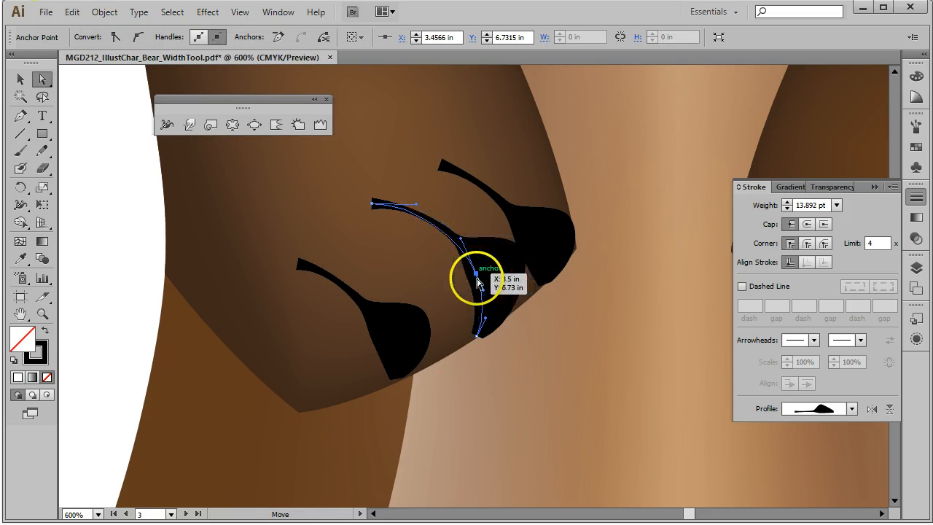
drag(485, 318, 495, 327)
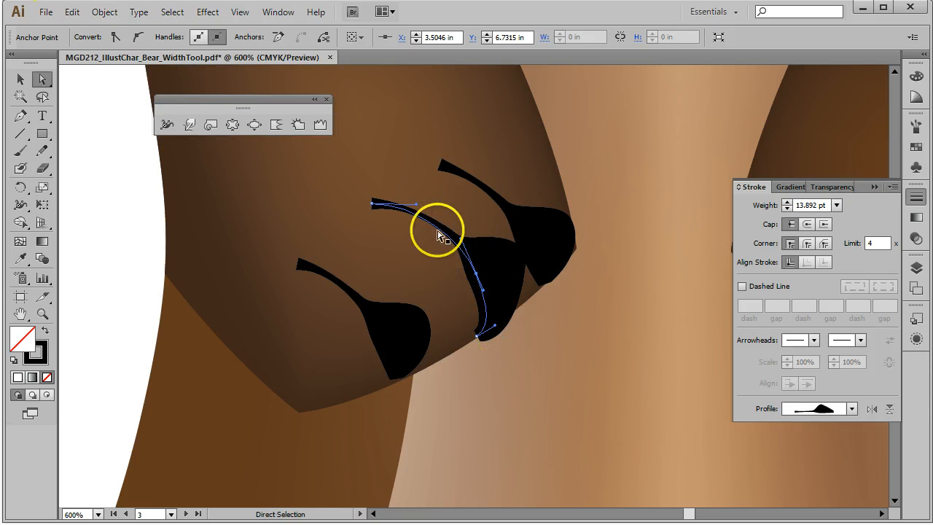
Move the middle claw line about 0.04 in left and 0.01 in down, and give its stroke a round cap
click(18, 80)
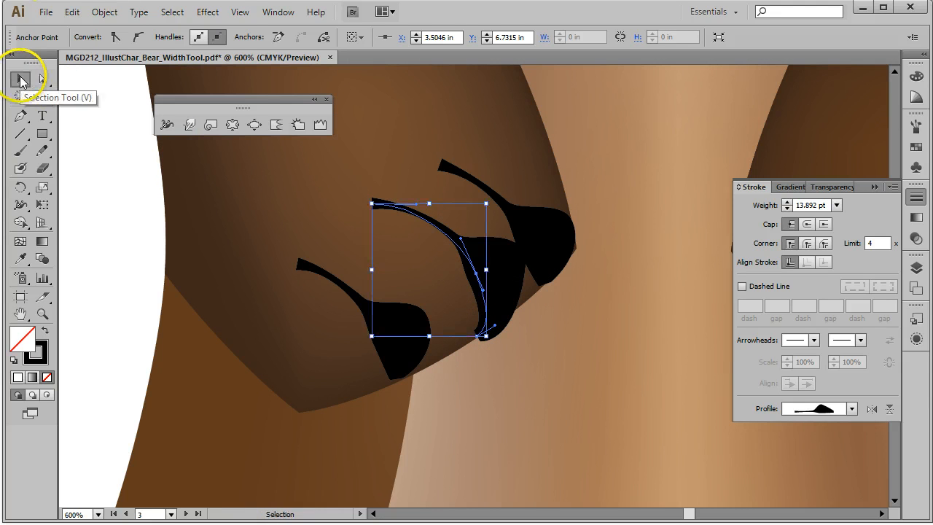
mouse_move(493, 298)
mouse_down()
mouse_move(477, 273)
mouse_move(463, 281)
mouse_move(461, 226)
mouse_move(464, 289)
mouse_move(464, 281)
mouse_up()
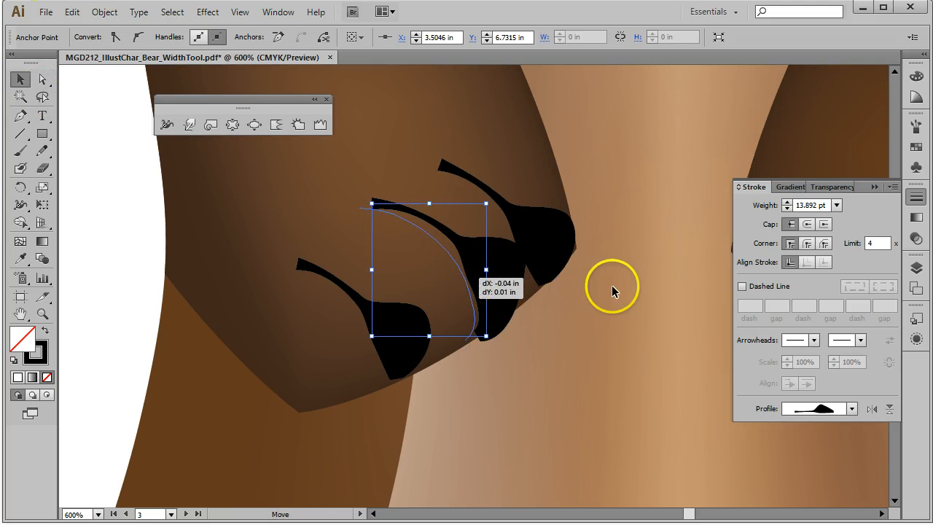
click(808, 225)
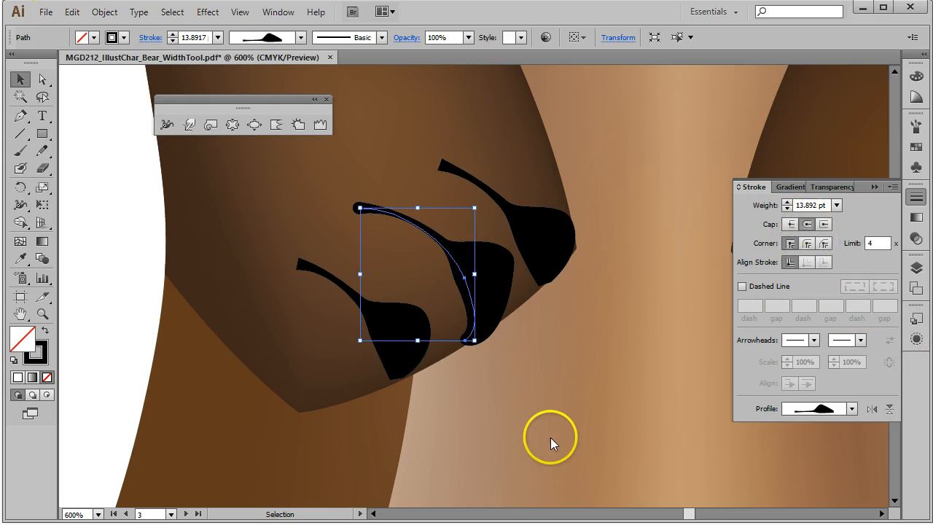
click(559, 417)
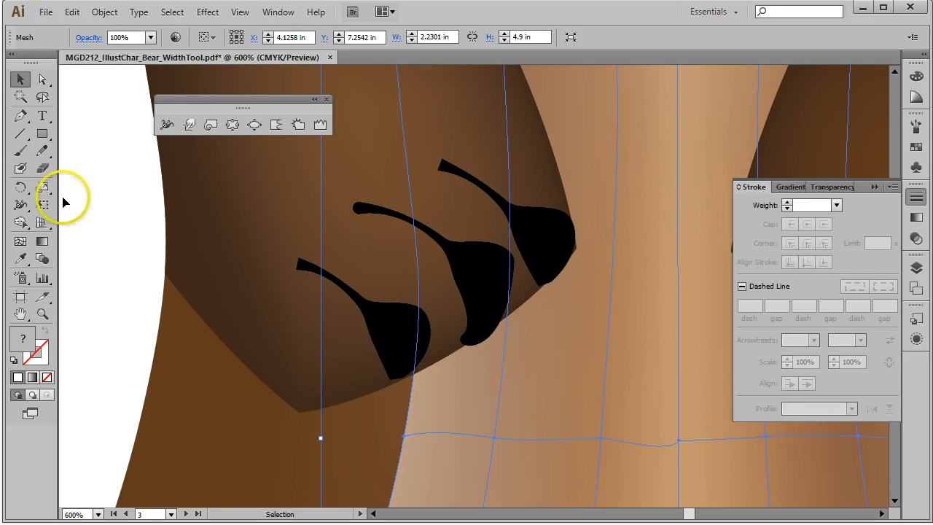
click(106, 204)
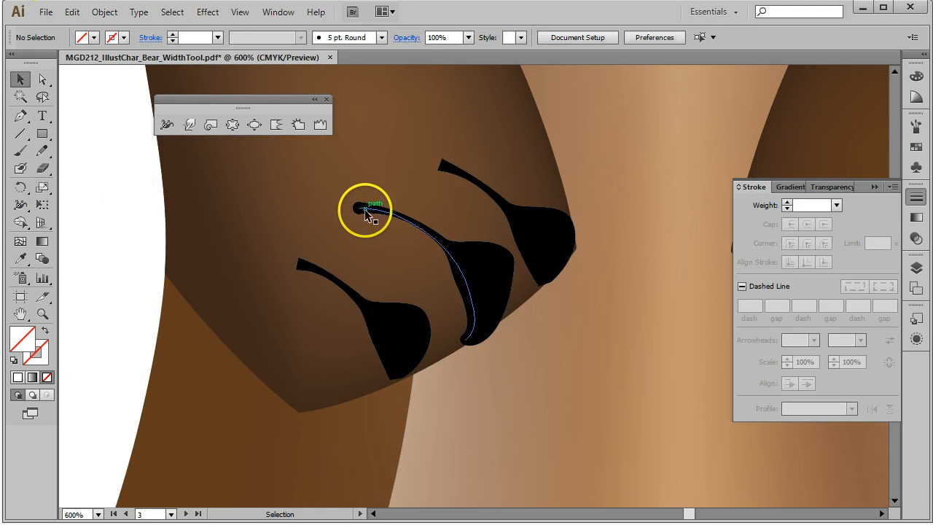
Give the uppermost claw line a round cap, clear the selection and show the whole artboard
click(546, 241)
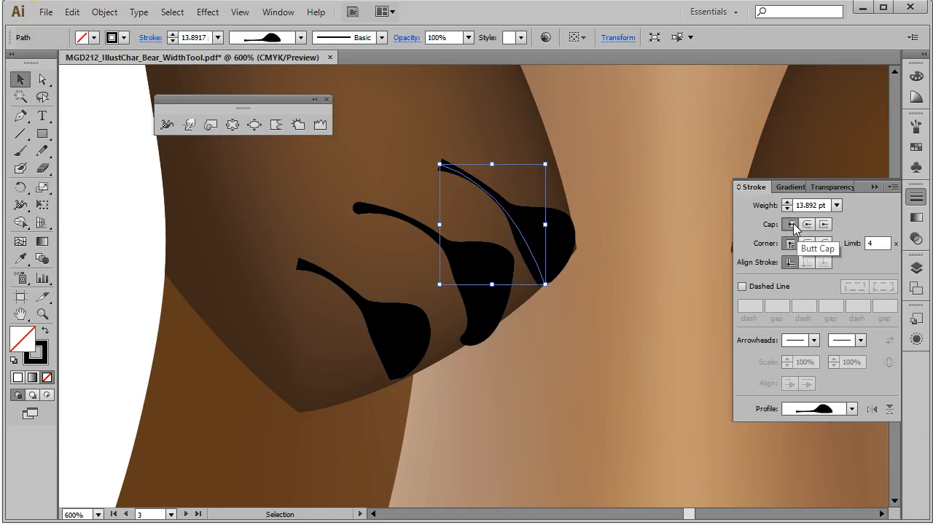
click(807, 226)
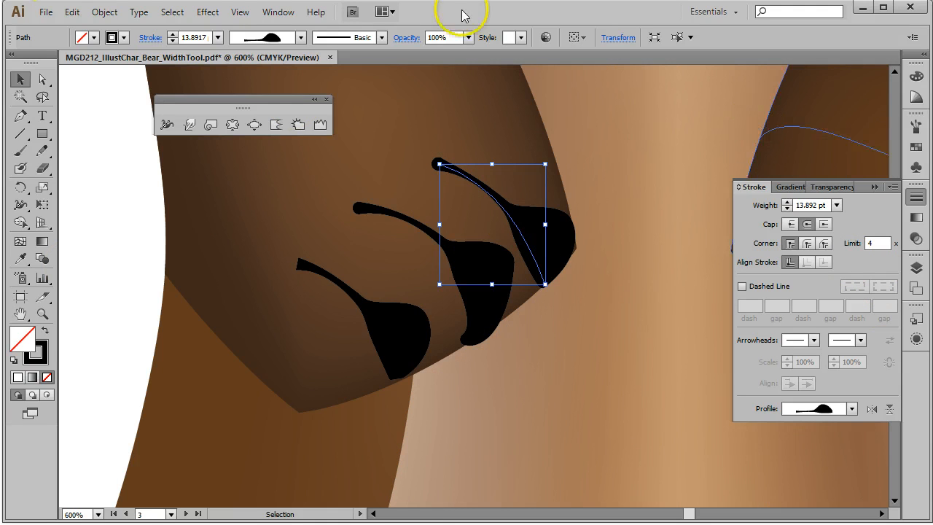
click(240, 11)
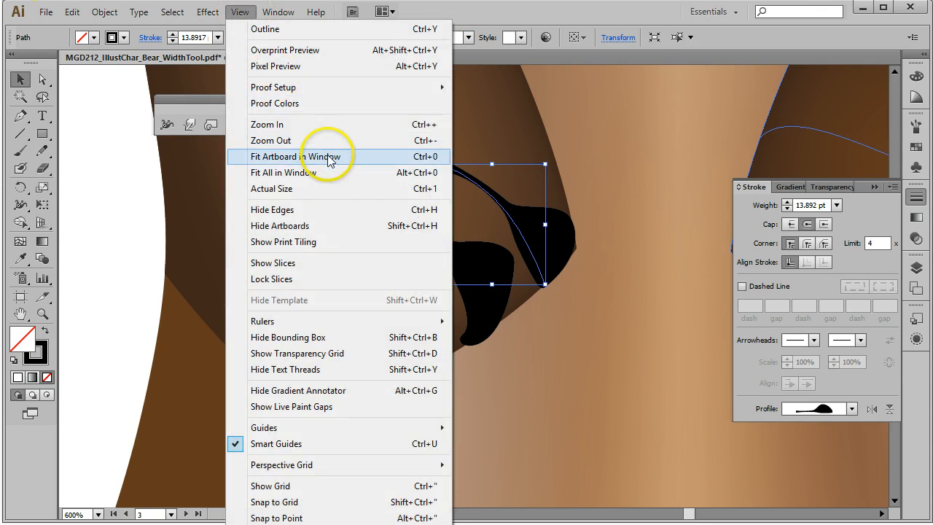
key(Escape)
key(ctrl+0)
click(590, 203)
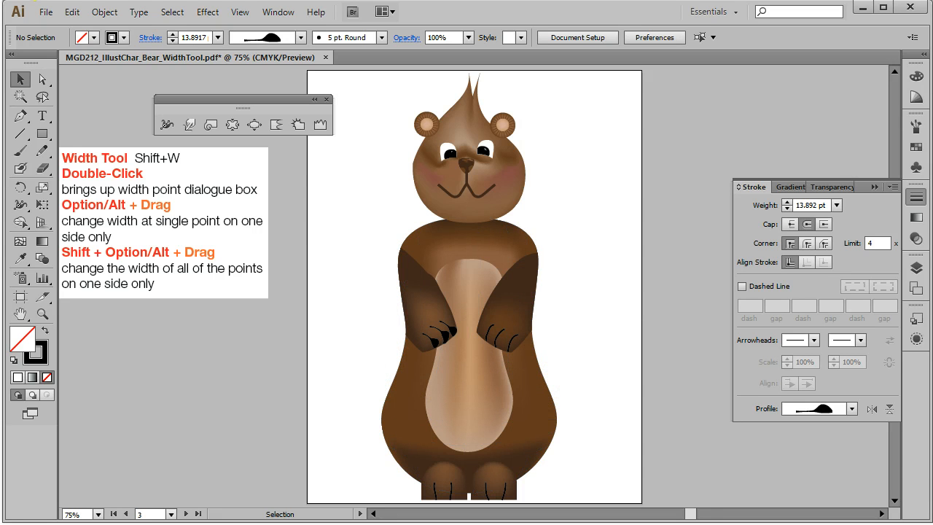
Adjust the middle claw line's width points with the Width tool so its bulge tapers more gradually toward the thin upper end
click(42, 314)
drag(400, 291, 482, 364)
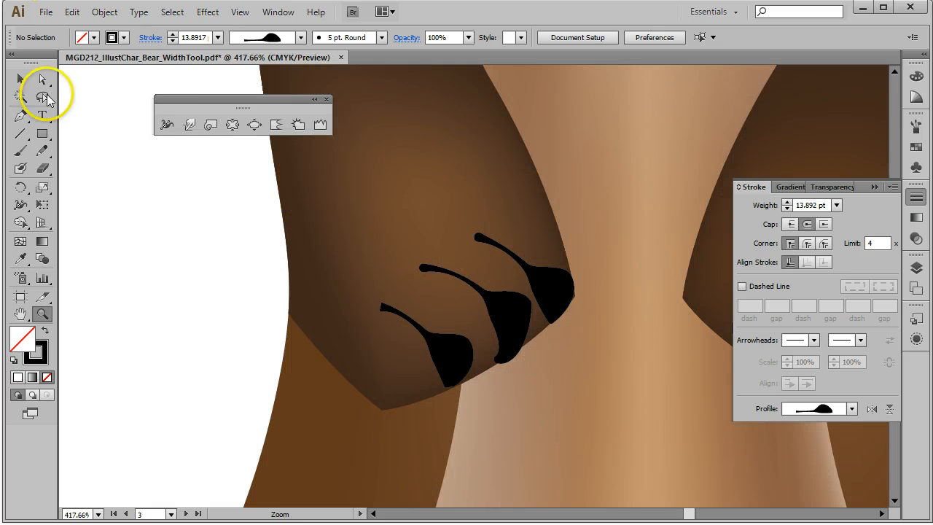
click(167, 124)
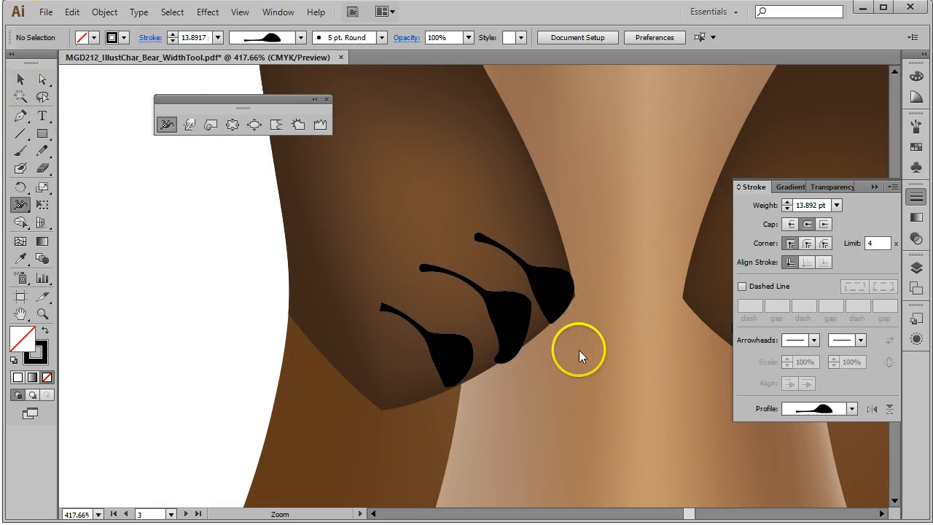
mouse_move(525, 332)
mouse_down()
mouse_move(516, 316)
mouse_move(532, 312)
mouse_move(519, 315)
mouse_move(534, 322)
mouse_move(522, 299)
mouse_up()
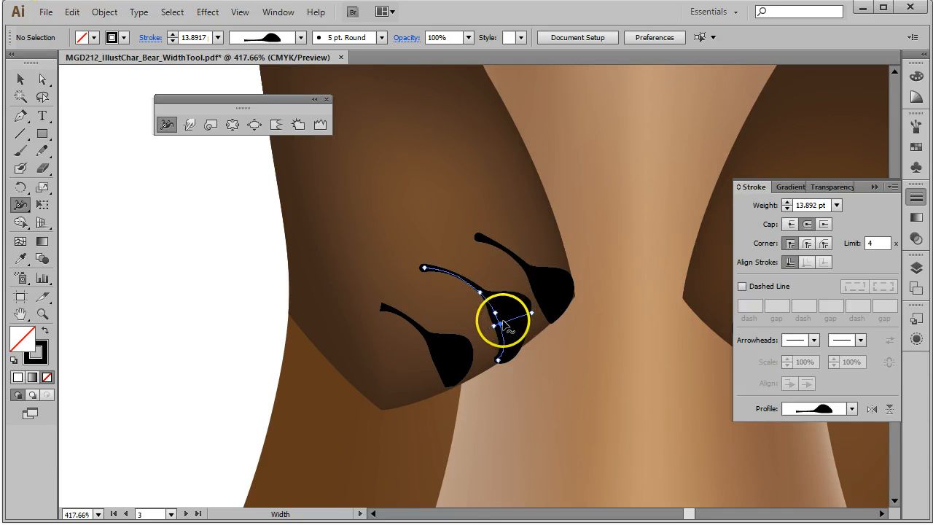
mouse_move(494, 329)
mouse_down()
mouse_move(485, 330)
mouse_move(498, 325)
mouse_move(467, 284)
mouse_up()
drag(467, 285, 477, 286)
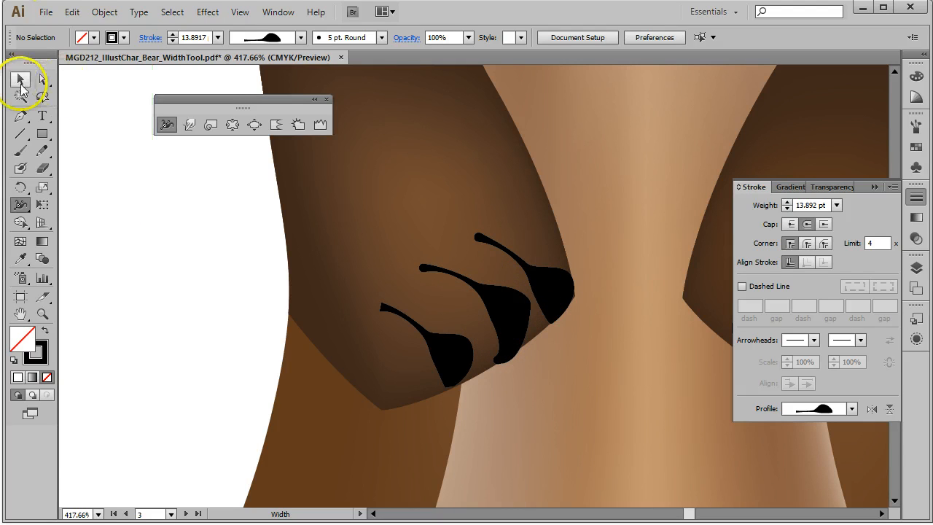
Reset the middle claw line to the Uniform width profile and set its stroke weight to 3 pt
key(v)
click(526, 323)
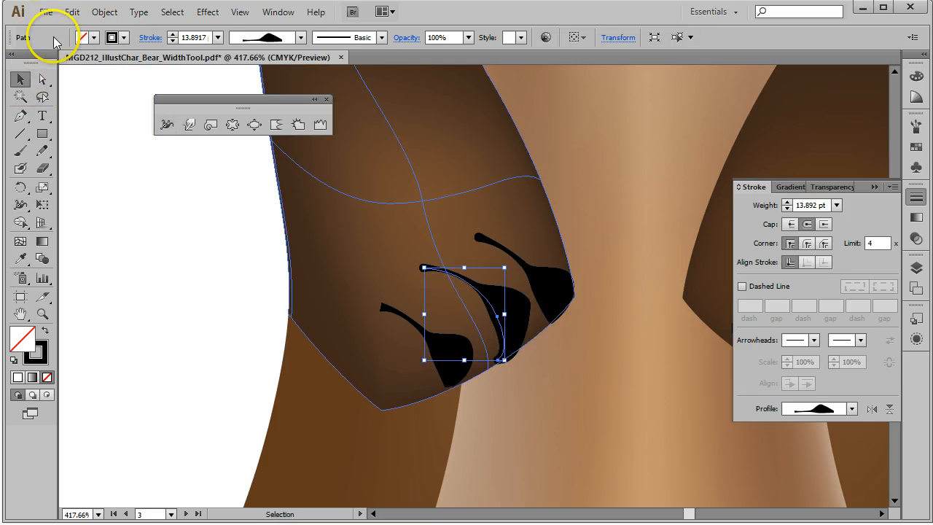
click(301, 40)
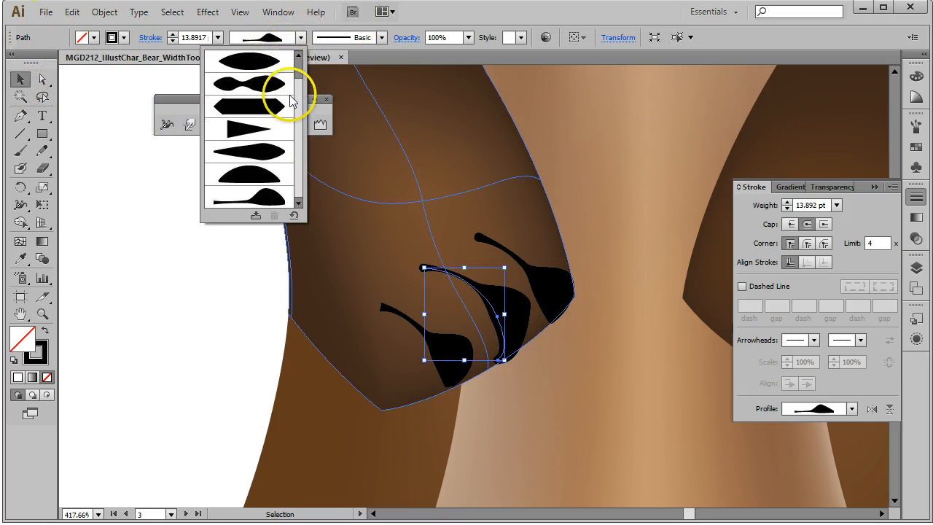
scroll(288, 70, up, 1)
click(277, 60)
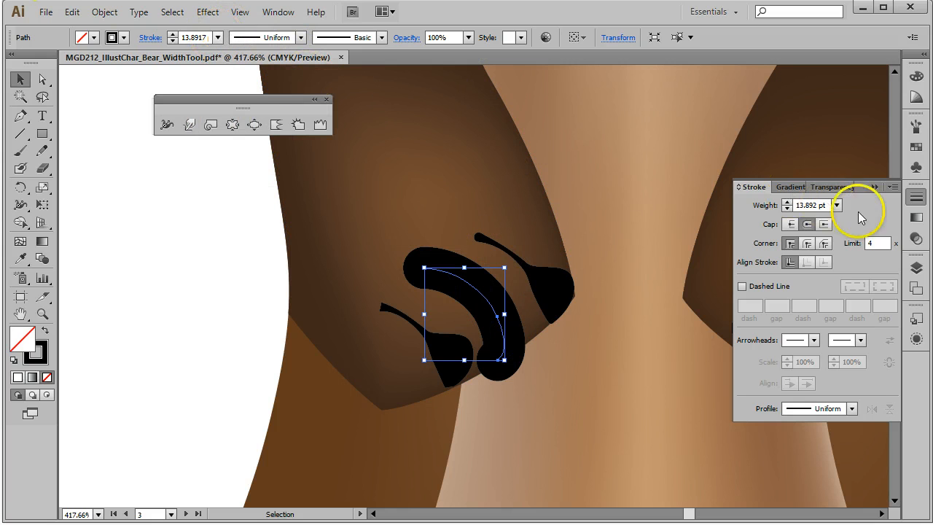
click(837, 206)
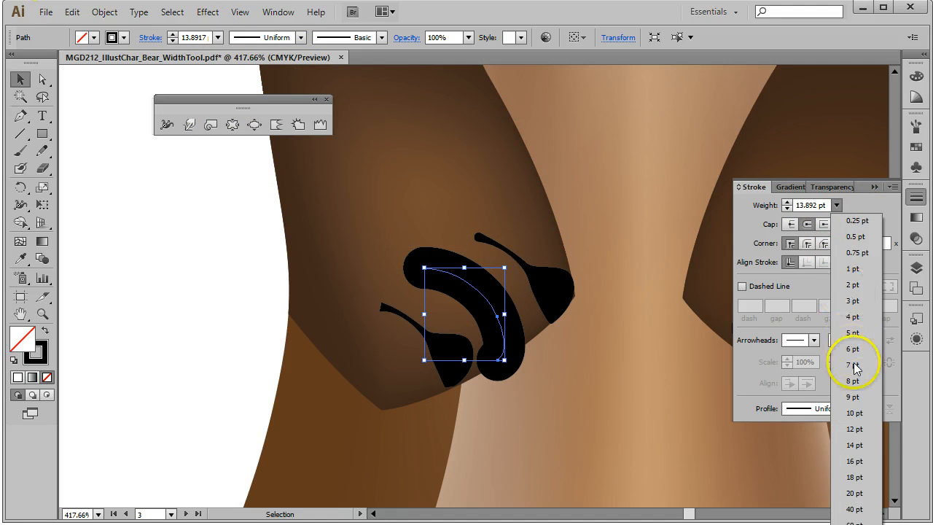
click(854, 366)
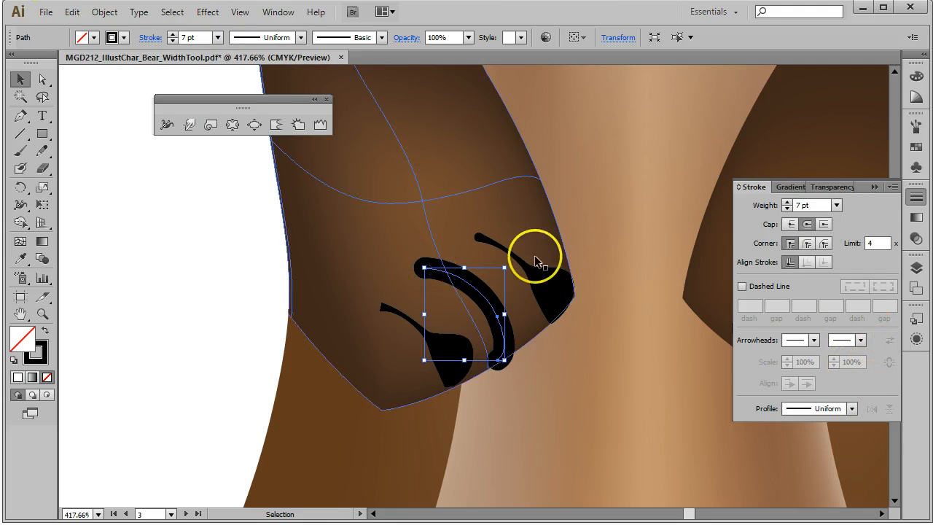
click(838, 205)
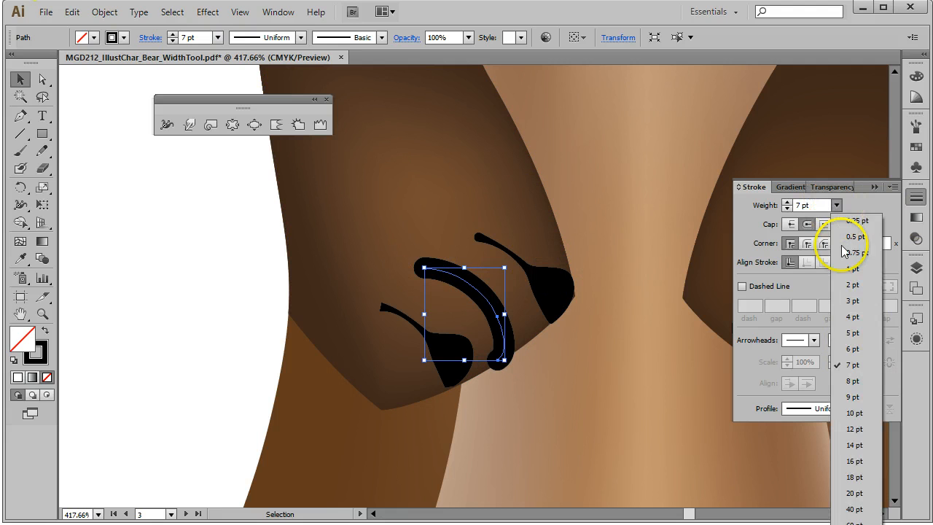
click(858, 305)
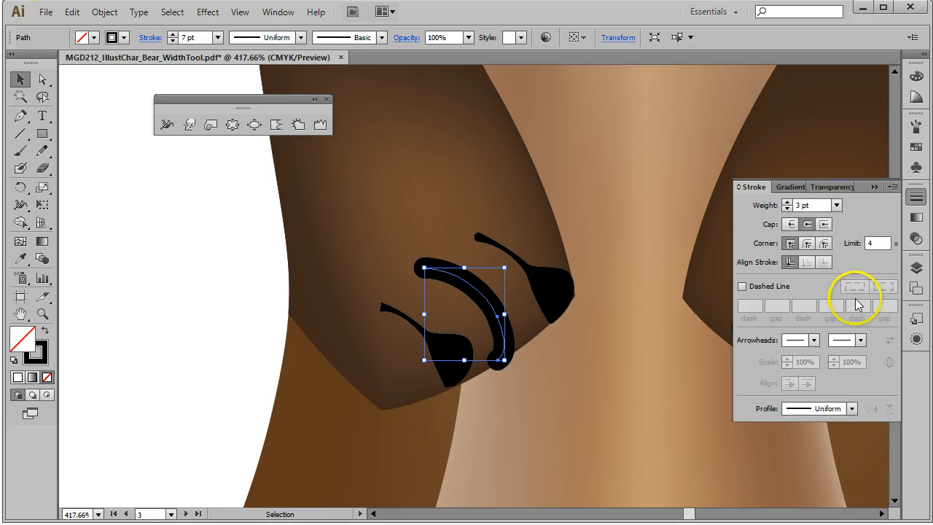
Widen the middle claw line near its lower end to about 12.7 pt with the Width tool, keep its upper part thin, and reselect the line
click(166, 124)
mouse_move(501, 321)
mouse_down()
mouse_move(505, 342)
mouse_move(520, 329)
mouse_move(507, 325)
mouse_move(519, 309)
mouse_up()
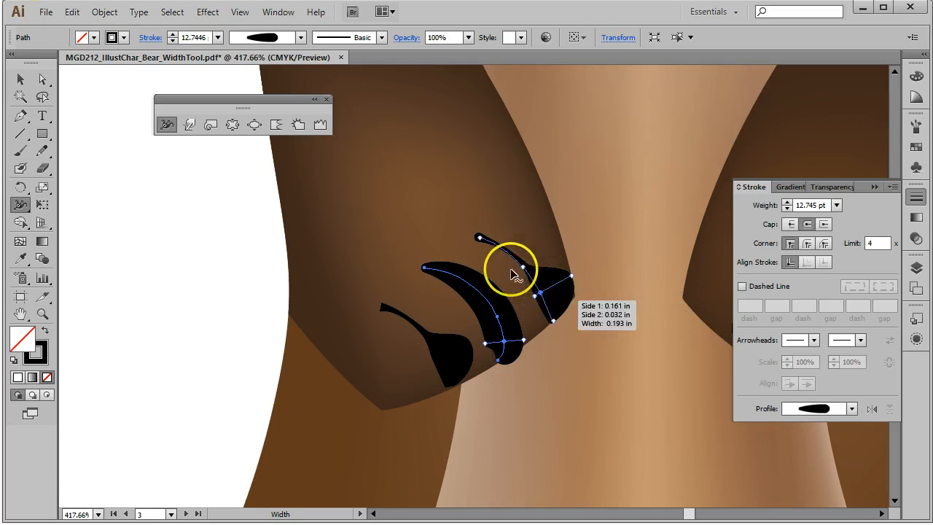
double_click(487, 300)
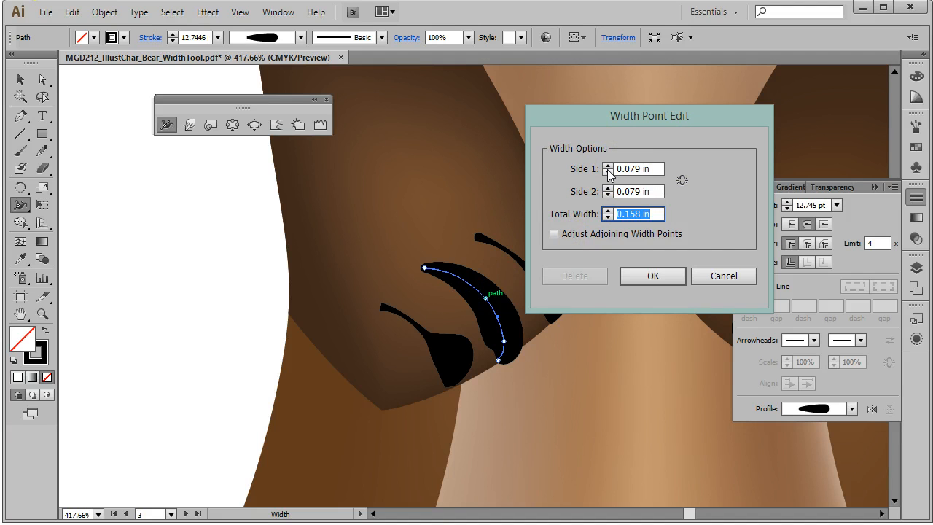
click(726, 277)
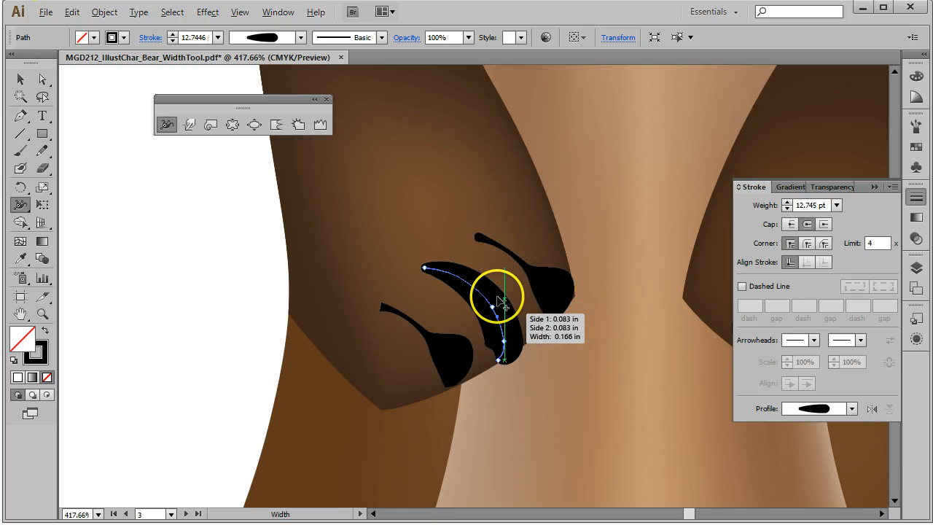
drag(508, 300, 495, 303)
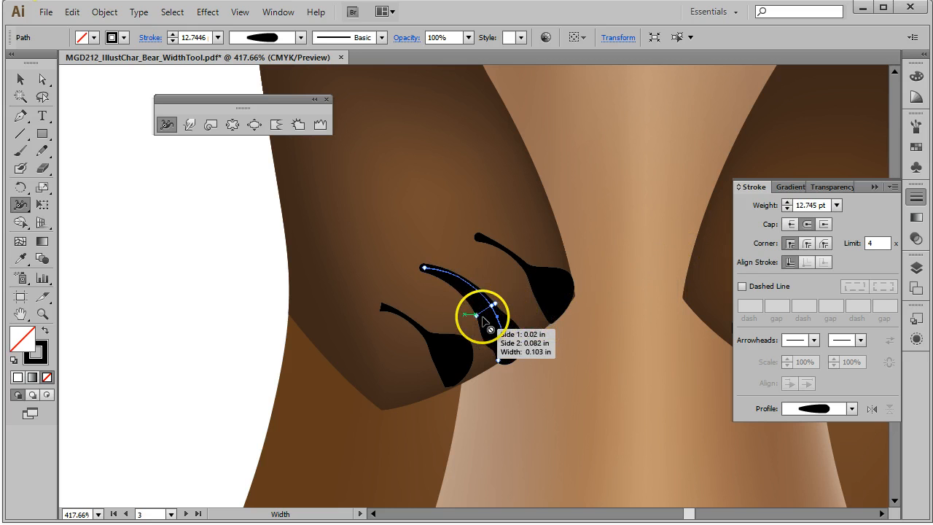
mouse_move(477, 316)
mouse_down()
mouse_move(486, 314)
mouse_move(472, 315)
mouse_up()
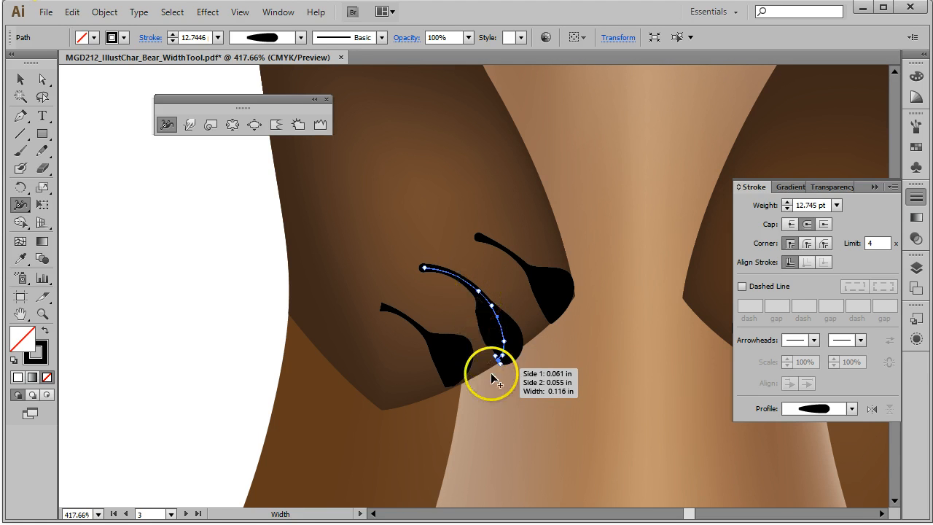
click(20, 81)
click(500, 313)
click(546, 298)
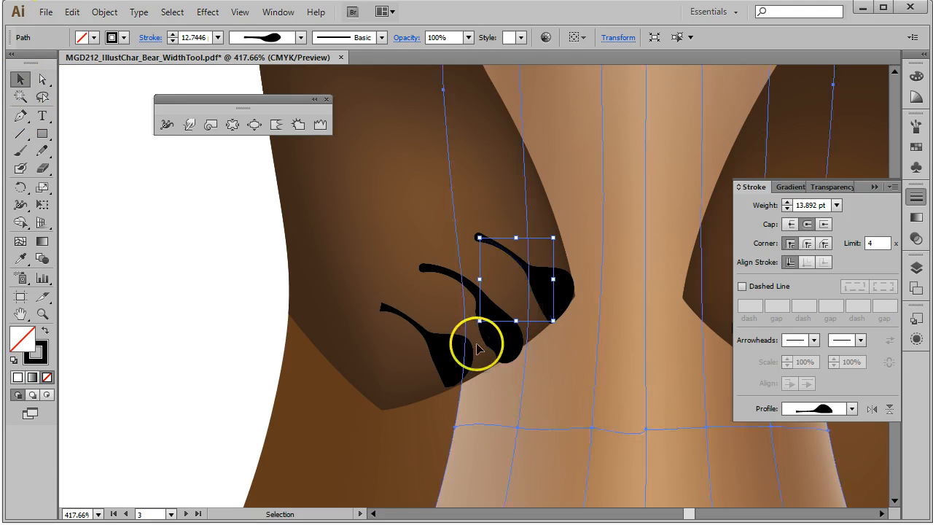
click(510, 327)
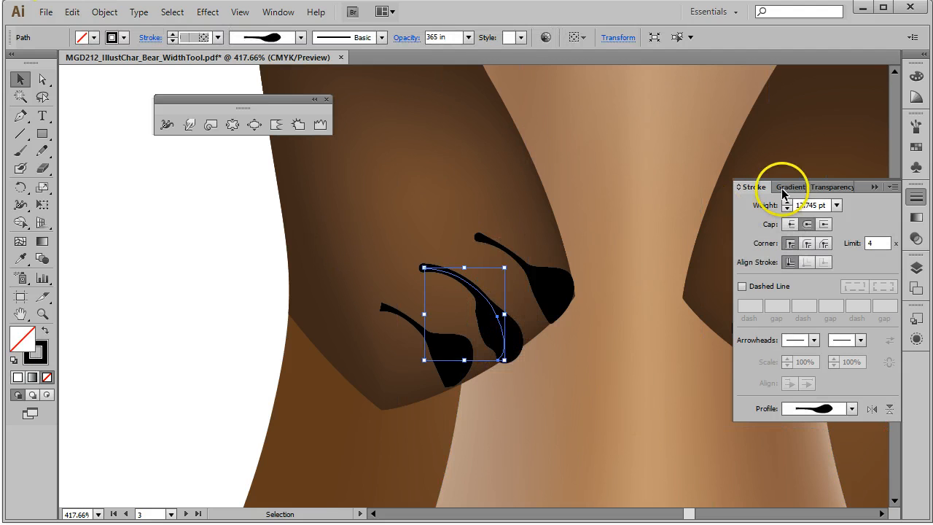
On the other paw, bulge the outermost claw line near its lower end with the Width tool and narrow it above the bulge
drag(634, 154, 147, 171)
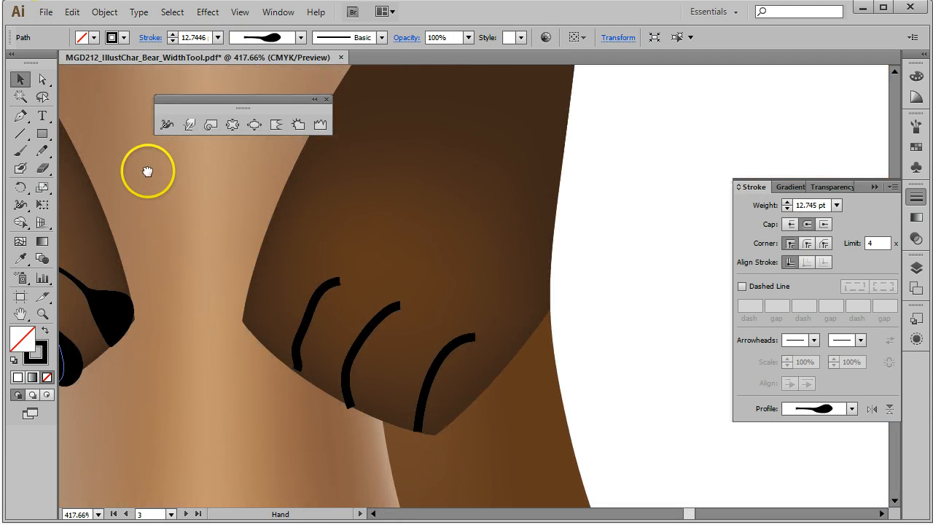
drag(610, 225, 569, 202)
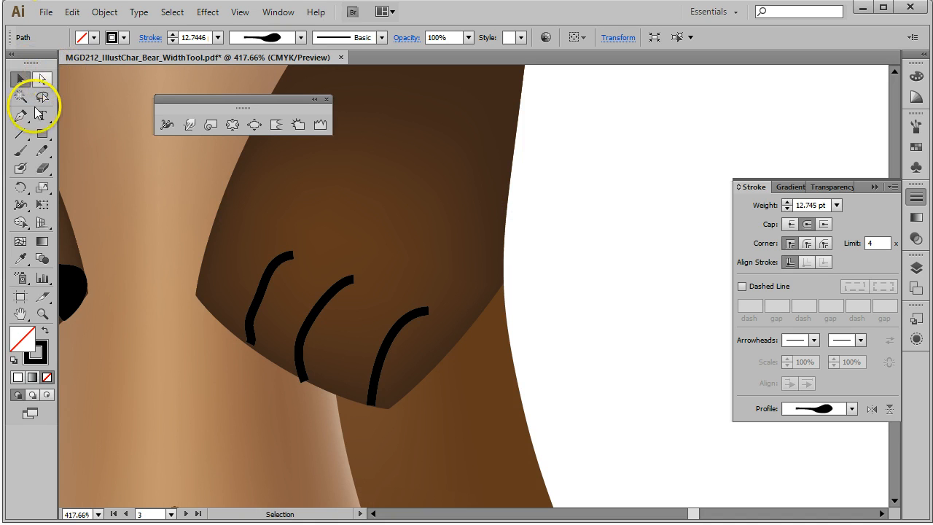
click(166, 124)
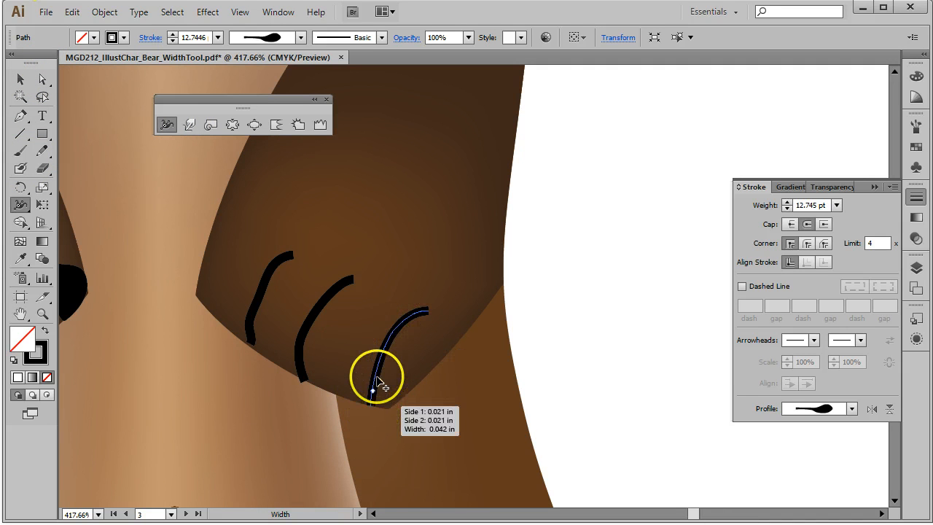
drag(380, 379, 394, 390)
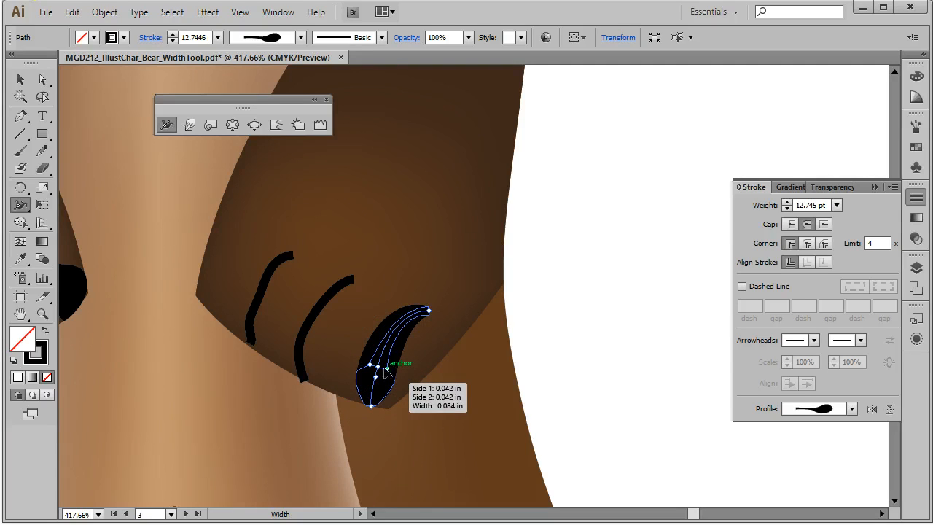
drag(384, 370, 433, 320)
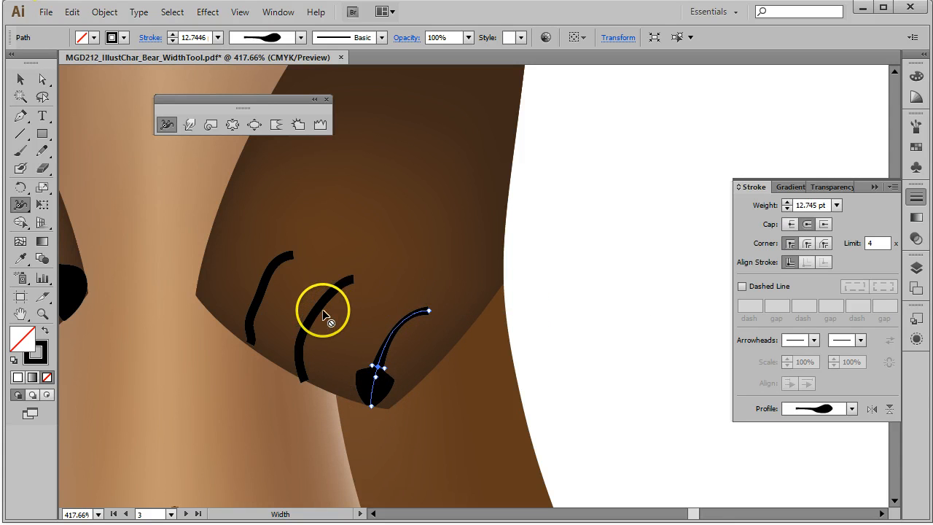
key(ctrl+z)
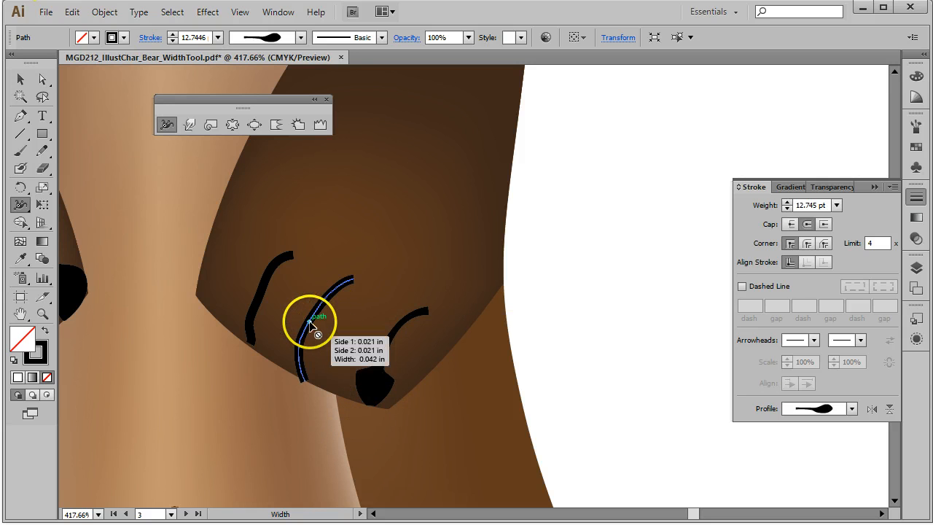
Widen that paw's middle claw line to about 0.189 in, shift the bulge toward its lower end, and thin the line above it
drag(309, 323, 328, 337)
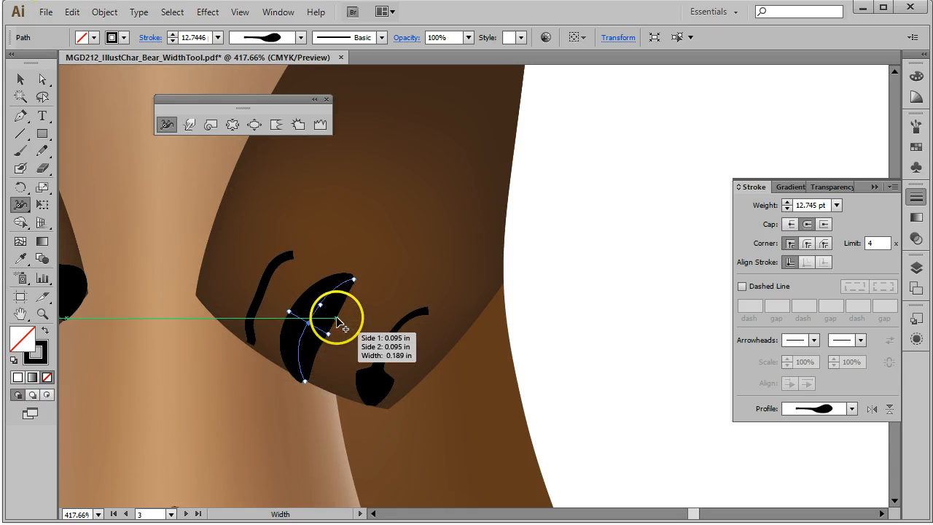
drag(335, 316, 301, 350)
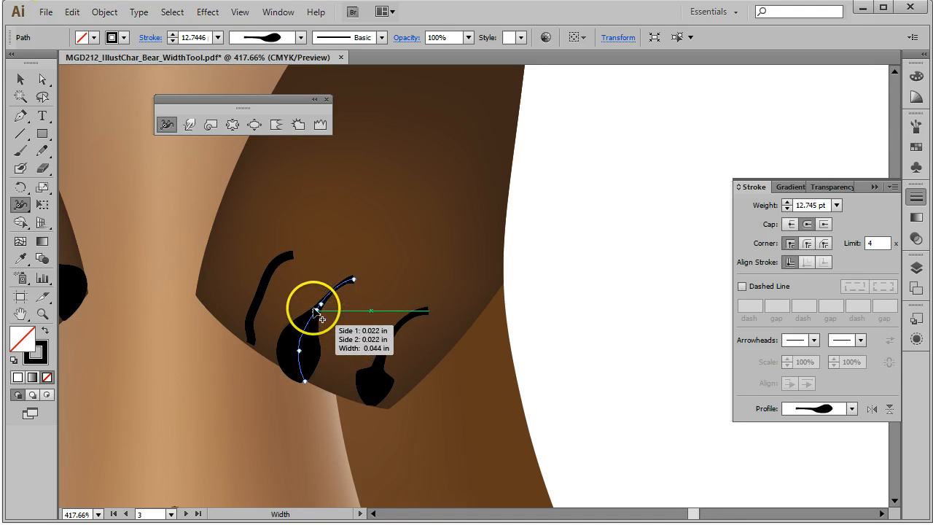
drag(308, 322, 309, 318)
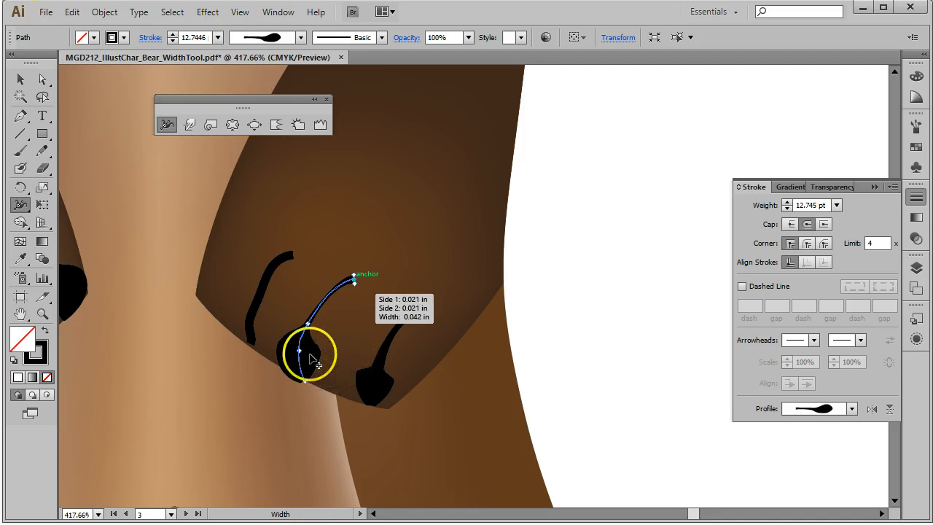
mouse_move(310, 357)
mouse_down()
mouse_move(301, 346)
mouse_move(302, 354)
mouse_up()
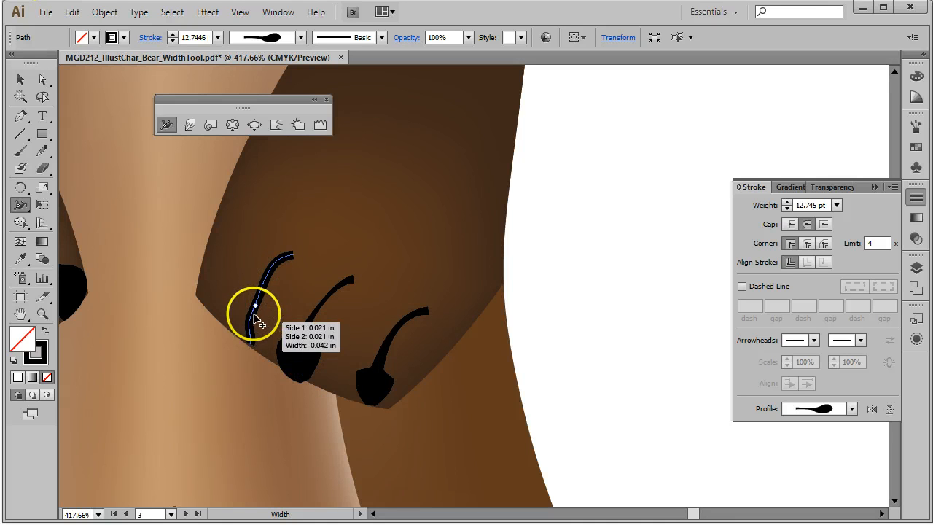
Try to reshape the same paw's innermost claw line with the Width tool, and reset its profile to Uniform
mouse_move(259, 312)
mouse_down()
mouse_move(244, 300)
mouse_move(263, 315)
mouse_up()
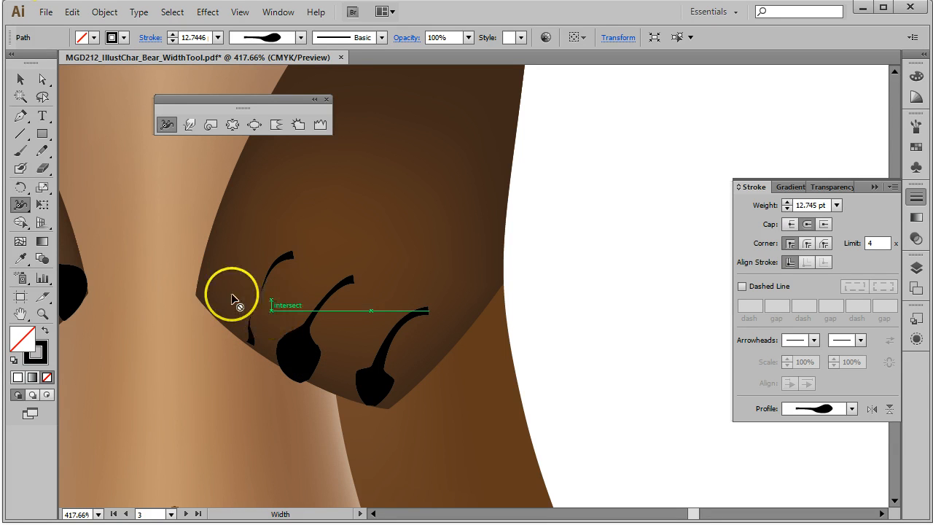
click(21, 79)
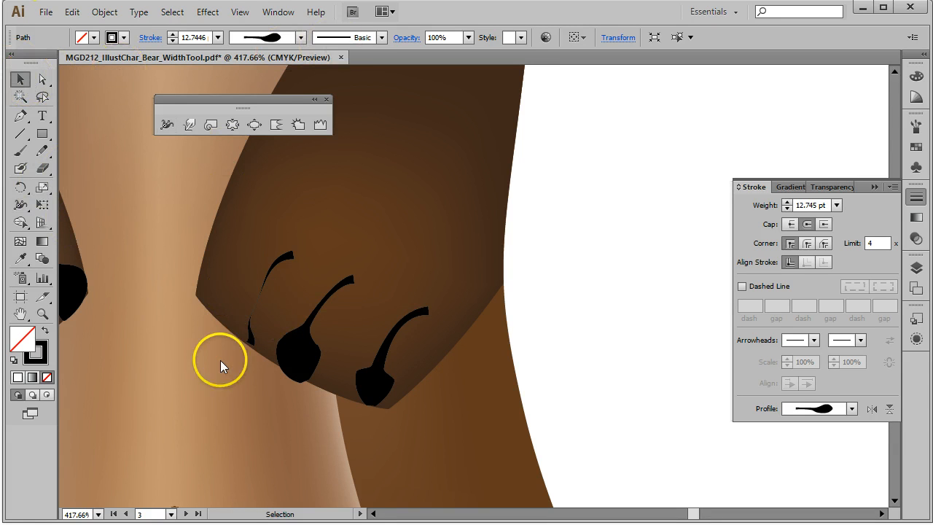
click(280, 261)
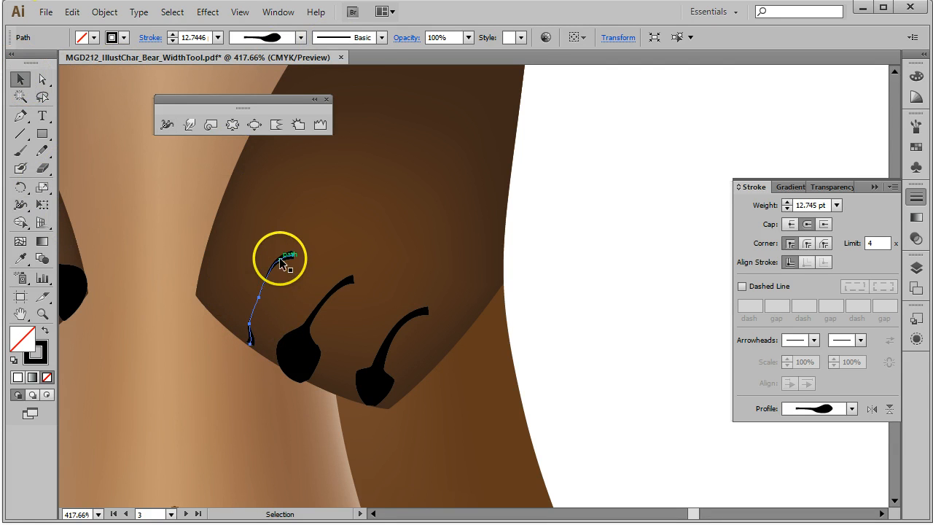
click(299, 38)
scroll(291, 94, up, 3)
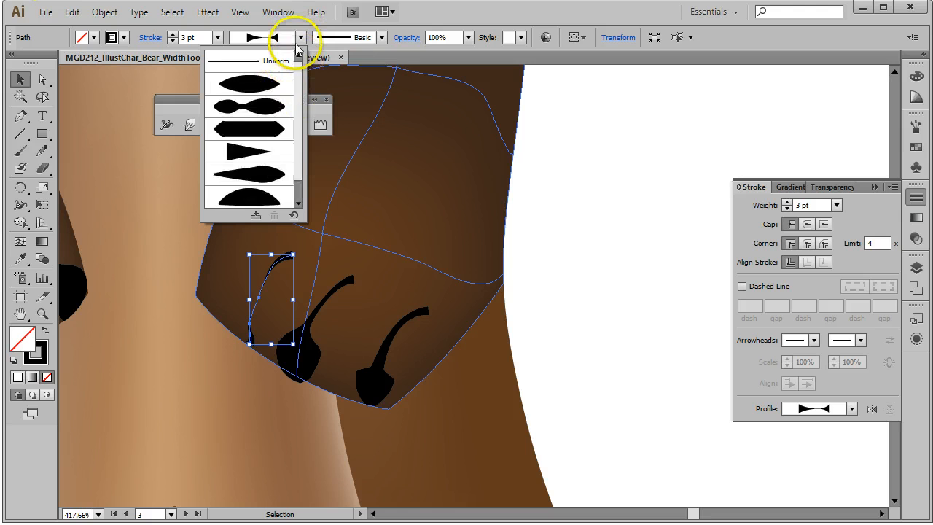
click(250, 63)
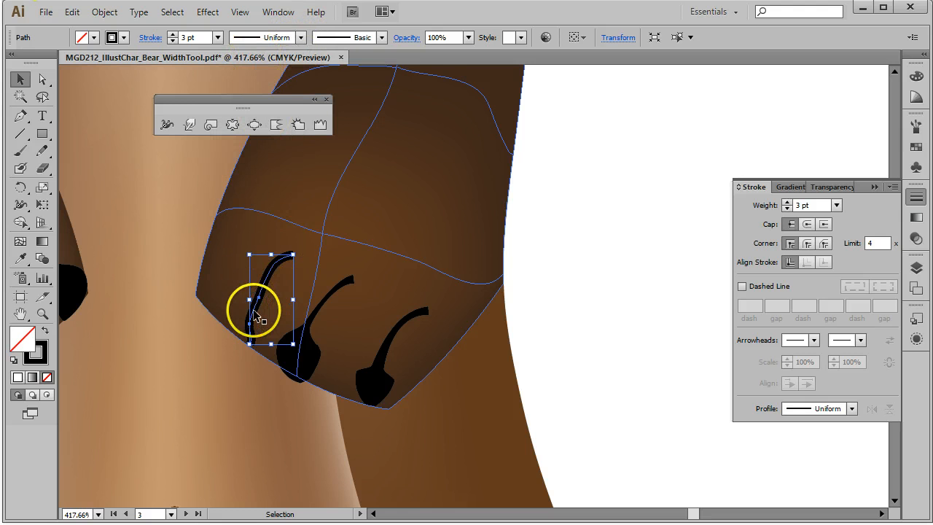
Move the innermost claw line slightly up and left, bulge its lower part to about 0.136 in with the Width tool, and clear the selection
drag(259, 312, 249, 310)
click(166, 124)
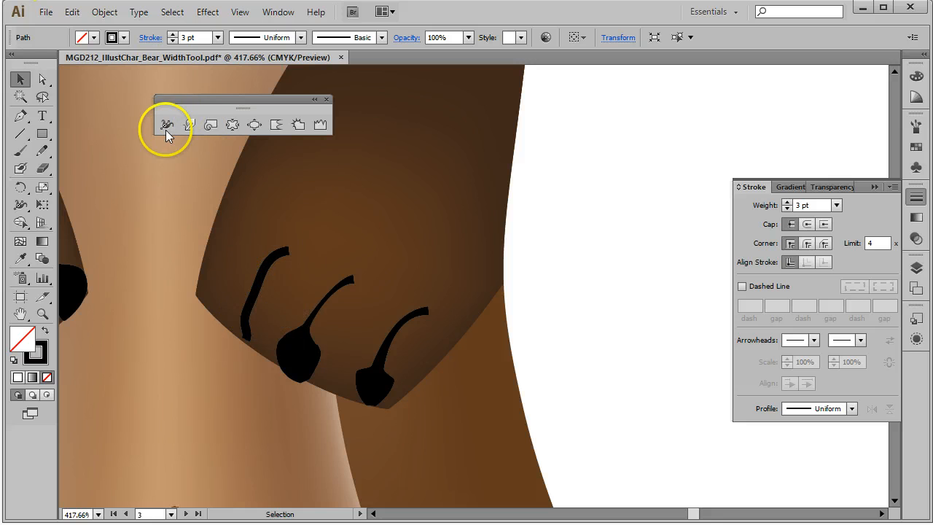
mouse_move(255, 307)
mouse_down()
mouse_move(265, 314)
mouse_move(247, 303)
mouse_move(251, 312)
mouse_up()
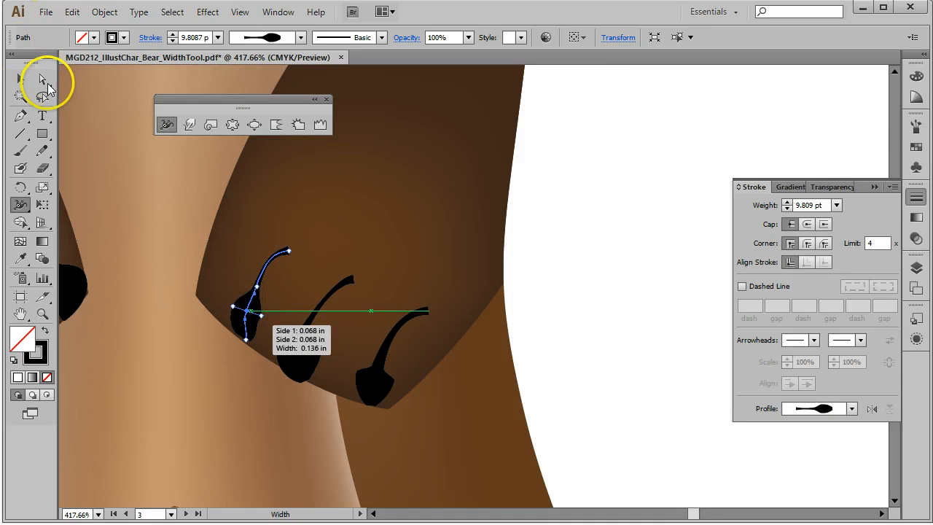
click(21, 79)
click(565, 223)
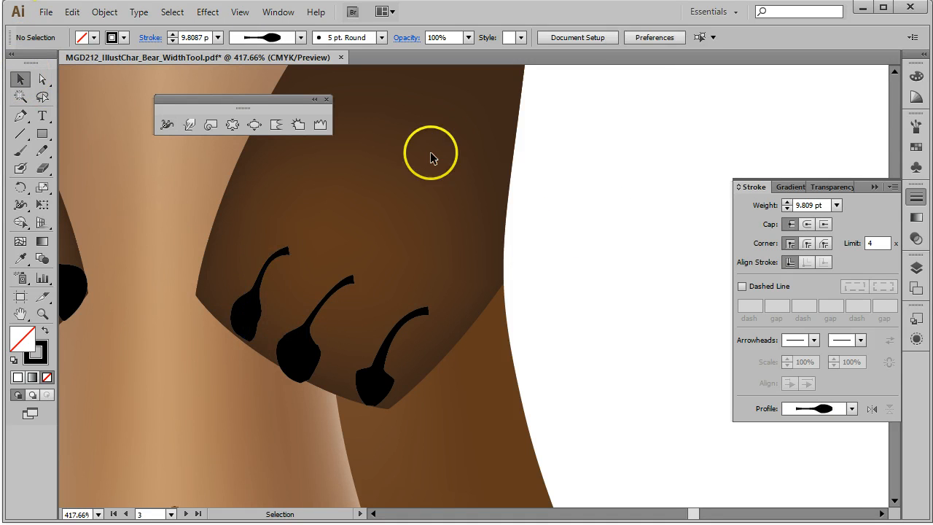
Select the group of radiating lines in the right-hand ear and bulge several upper-left lines to about 0.037 in with the Width tool
key(space)
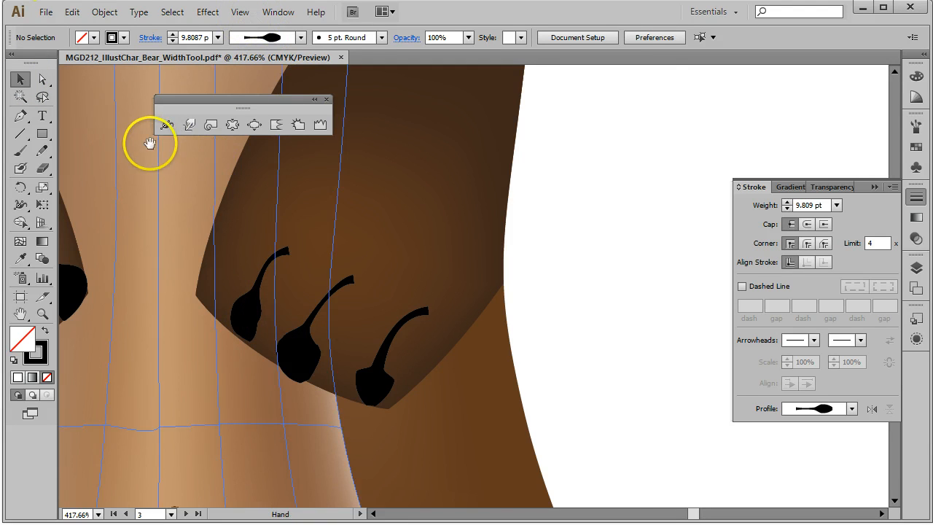
drag(150, 141, 180, 208)
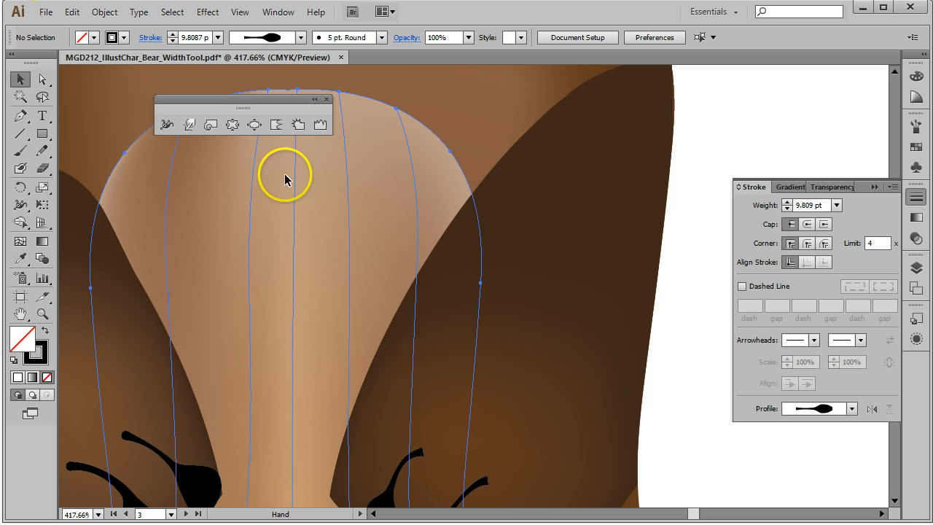
click(98, 513)
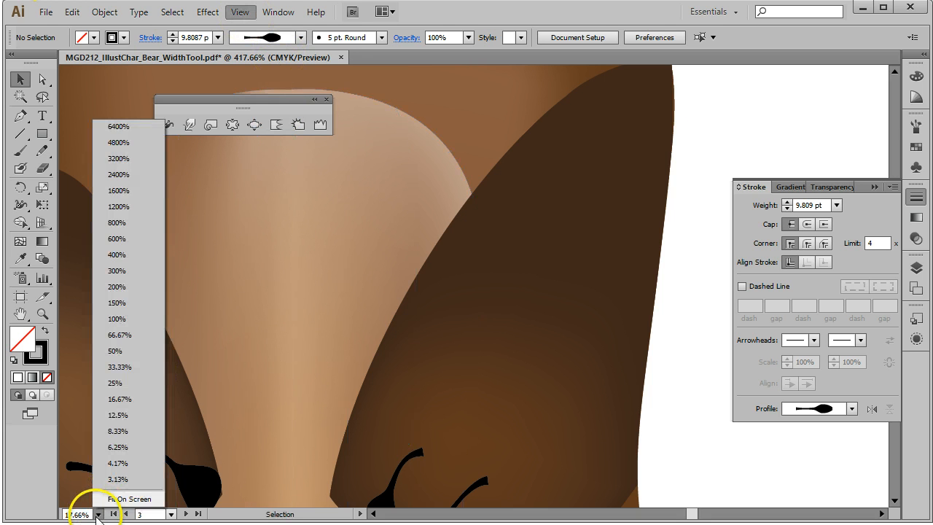
click(119, 304)
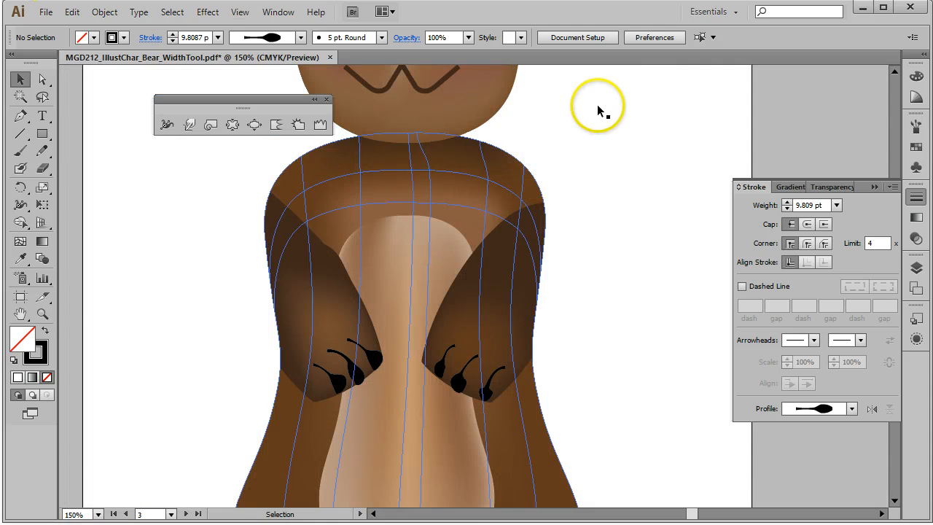
key(space)
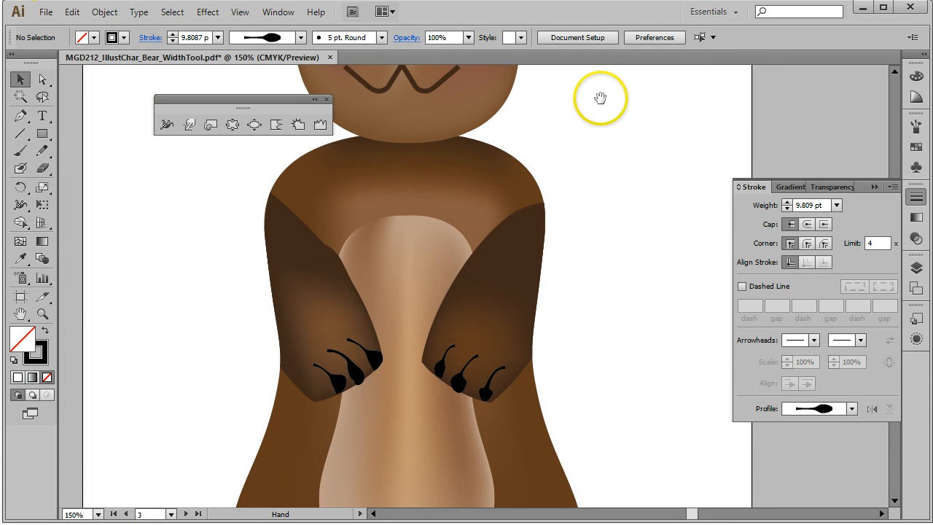
drag(600, 98, 601, 459)
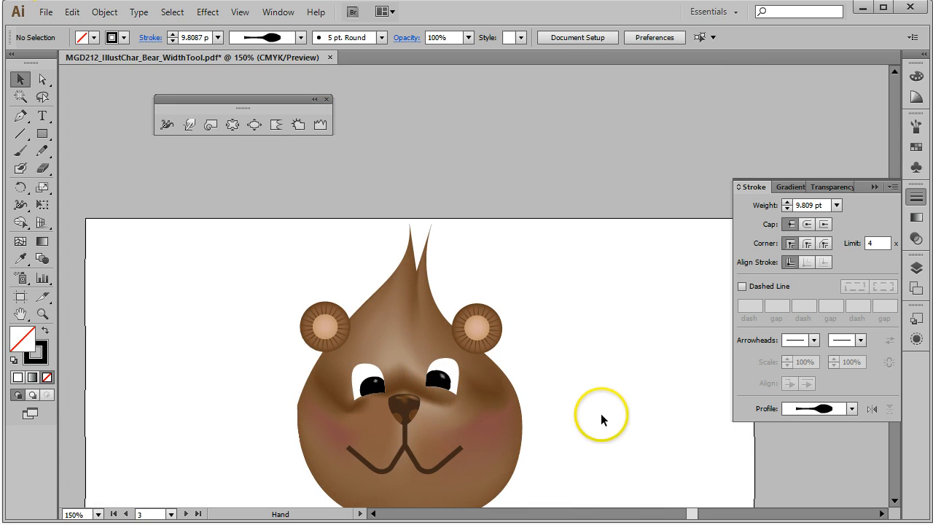
click(42, 313)
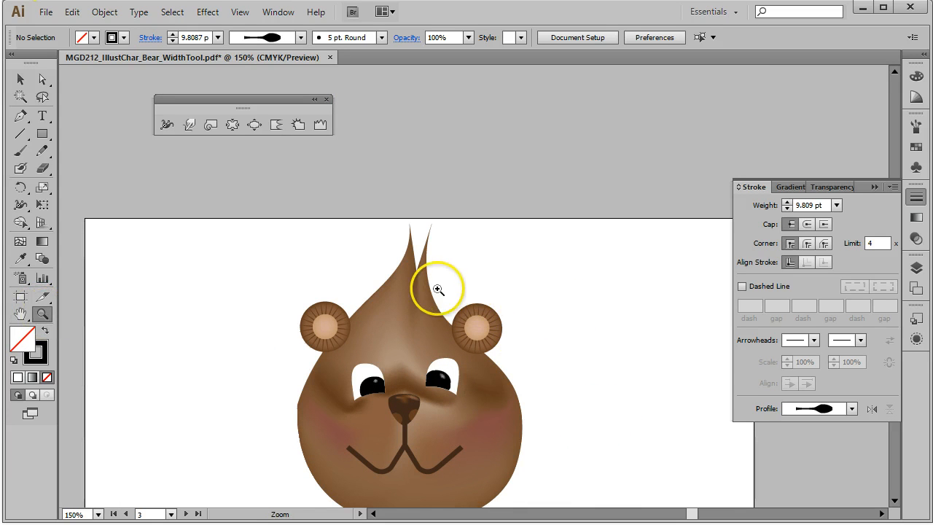
drag(437, 288, 546, 390)
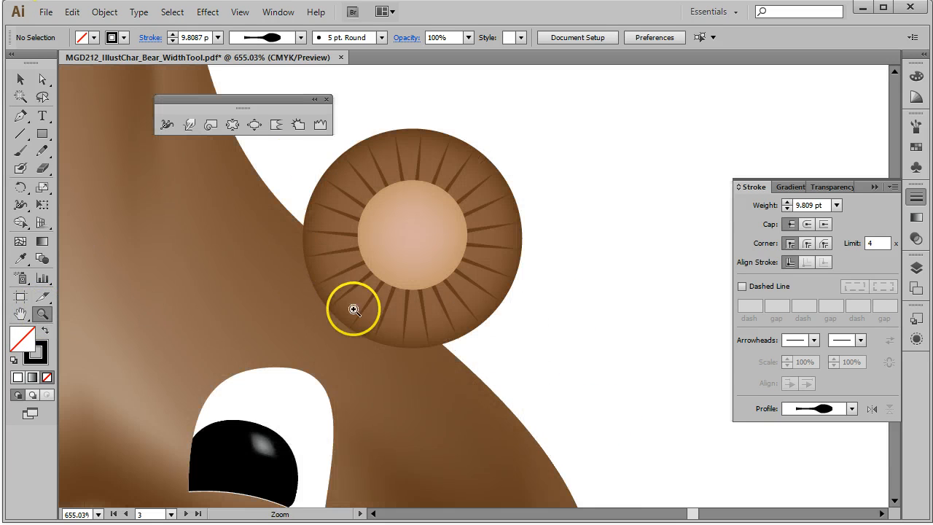
click(20, 79)
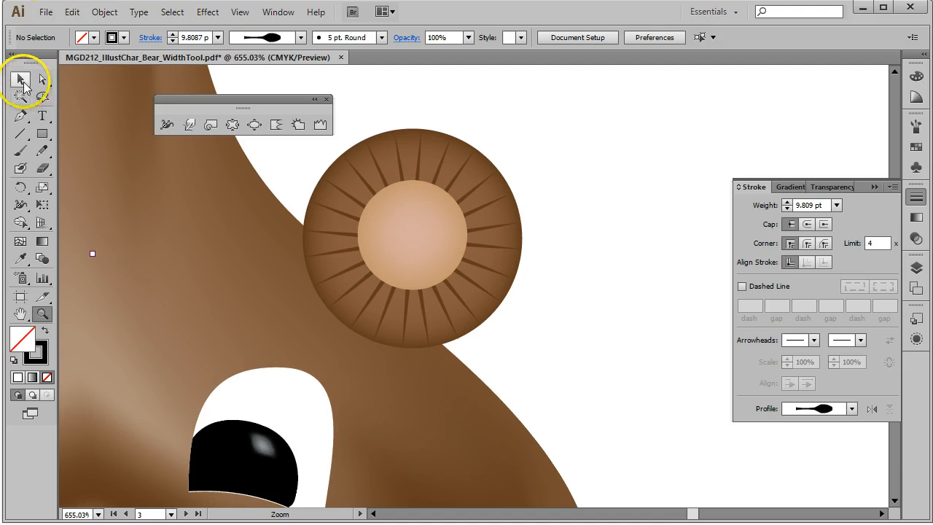
click(418, 165)
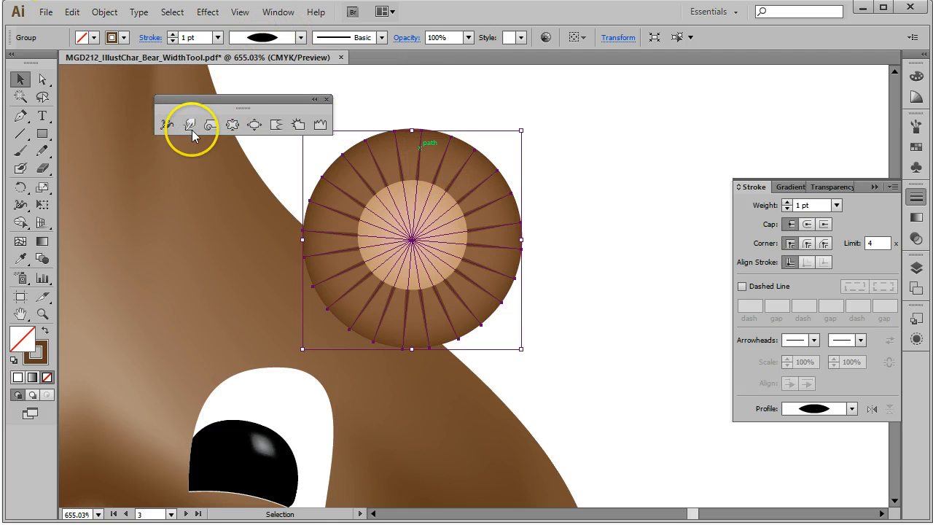
click(166, 125)
mouse_move(426, 158)
mouse_down()
mouse_move(356, 179)
mouse_move(351, 170)
mouse_up()
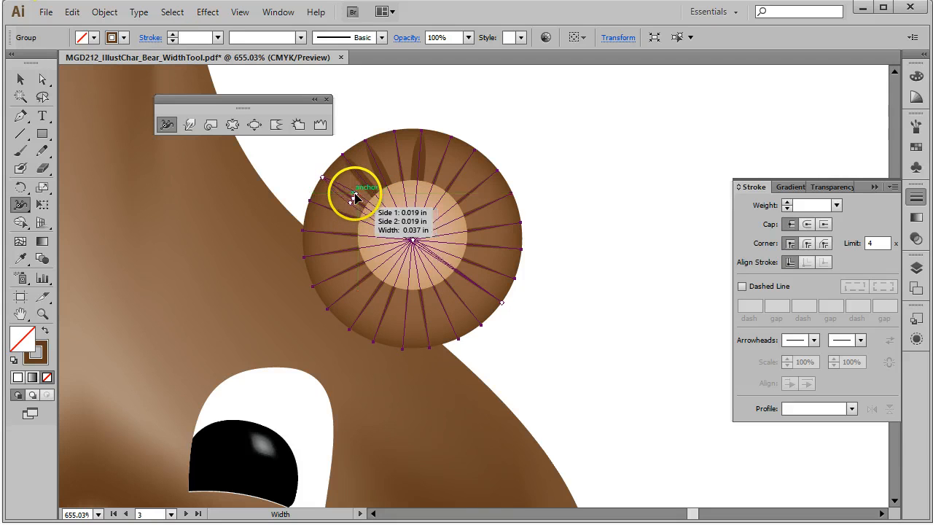
Bulge more of the ear's radiating lines along its top and left edge with the Width tool
drag(398, 148, 447, 153)
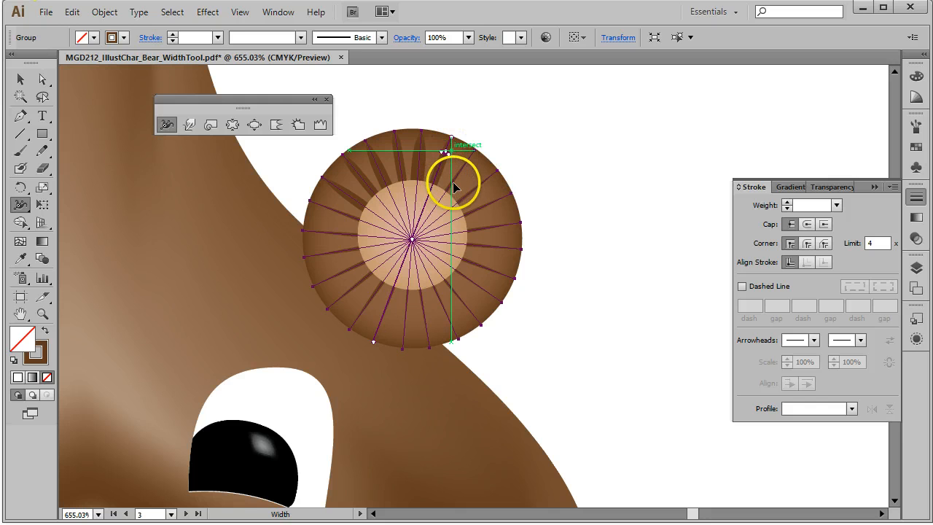
drag(454, 188, 455, 185)
drag(351, 217, 330, 228)
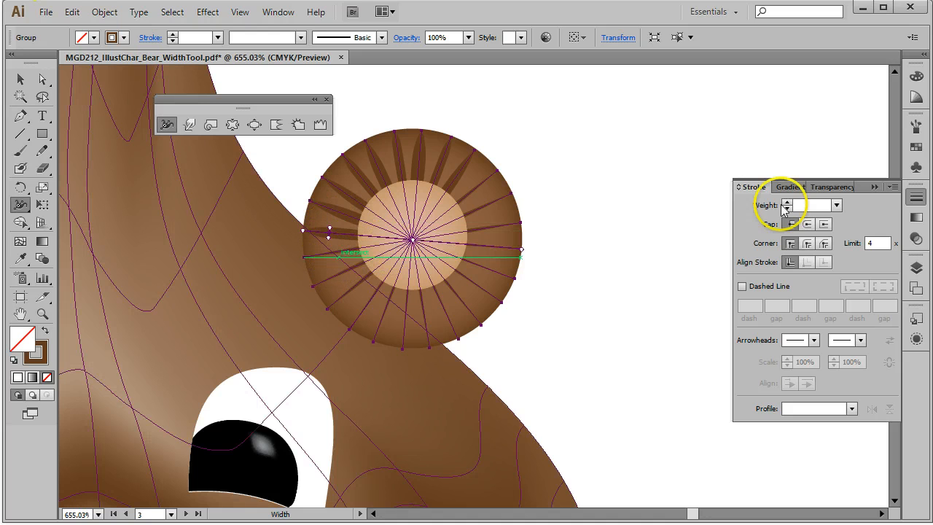
Widen the radiating lines on the ear's right and lower-right side, the lowest to about 0.025 in, and clear the selection
mouse_move(483, 191)
mouse_down()
mouse_move(478, 180)
mouse_move(496, 210)
mouse_up()
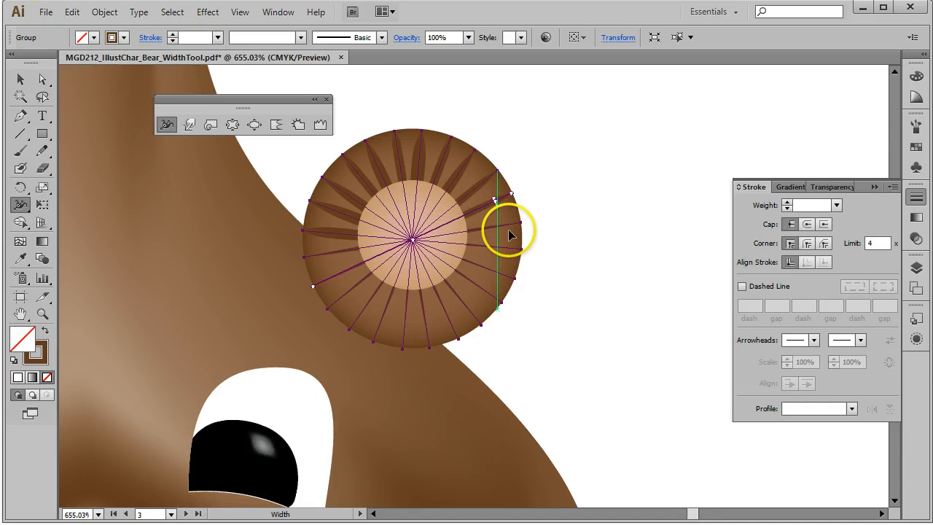
drag(495, 245, 497, 246)
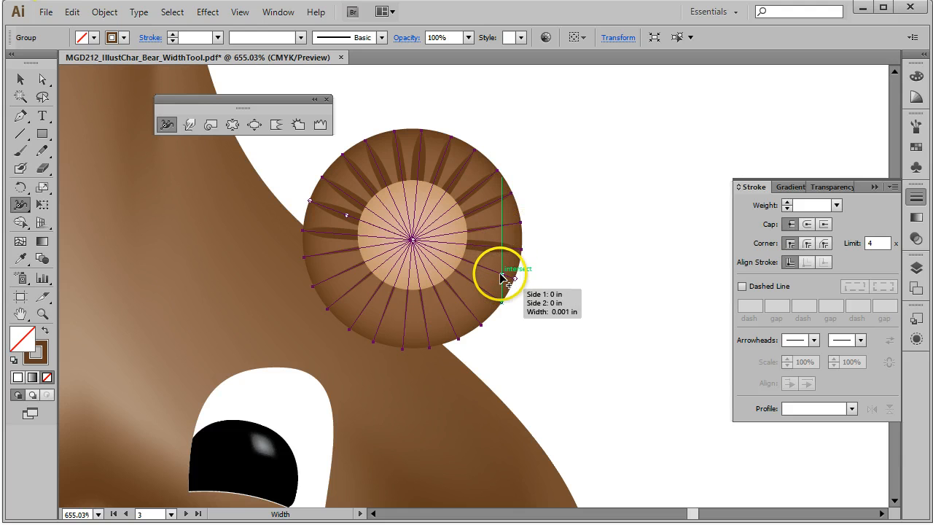
drag(501, 272, 486, 287)
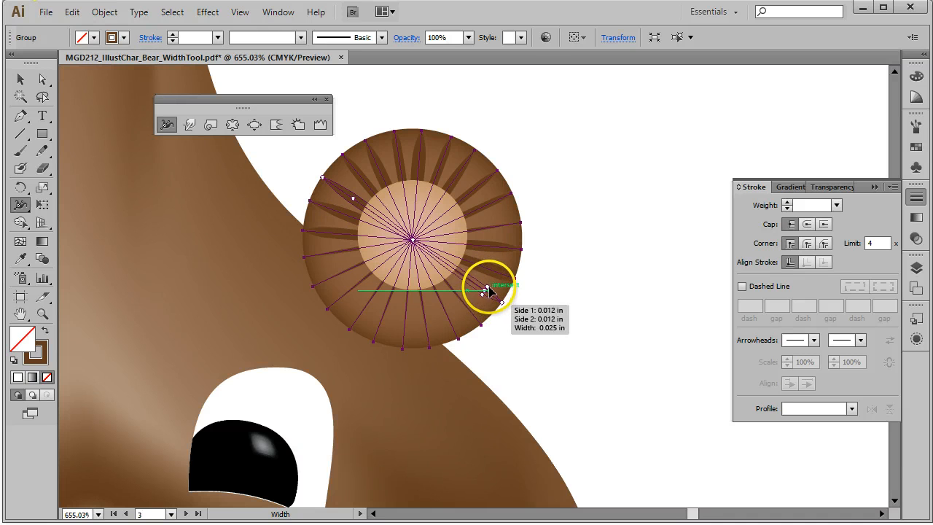
click(20, 78)
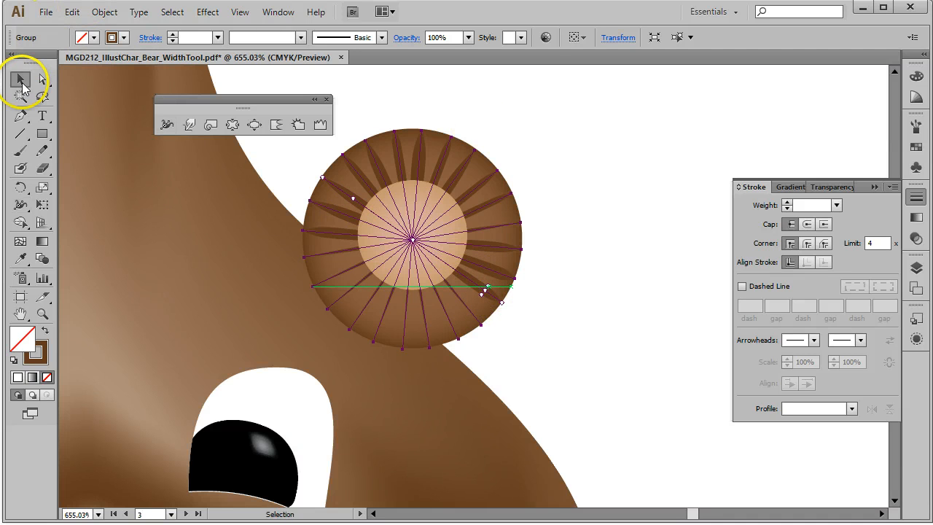
click(562, 170)
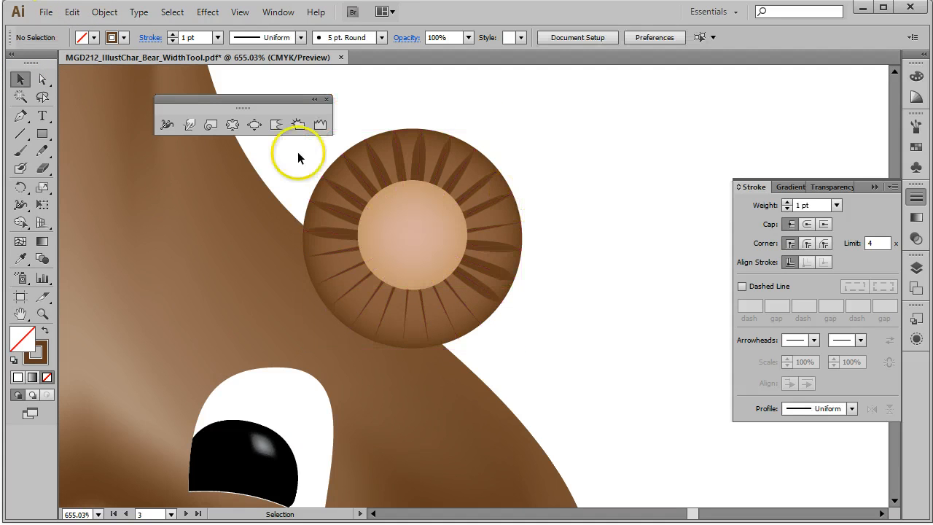